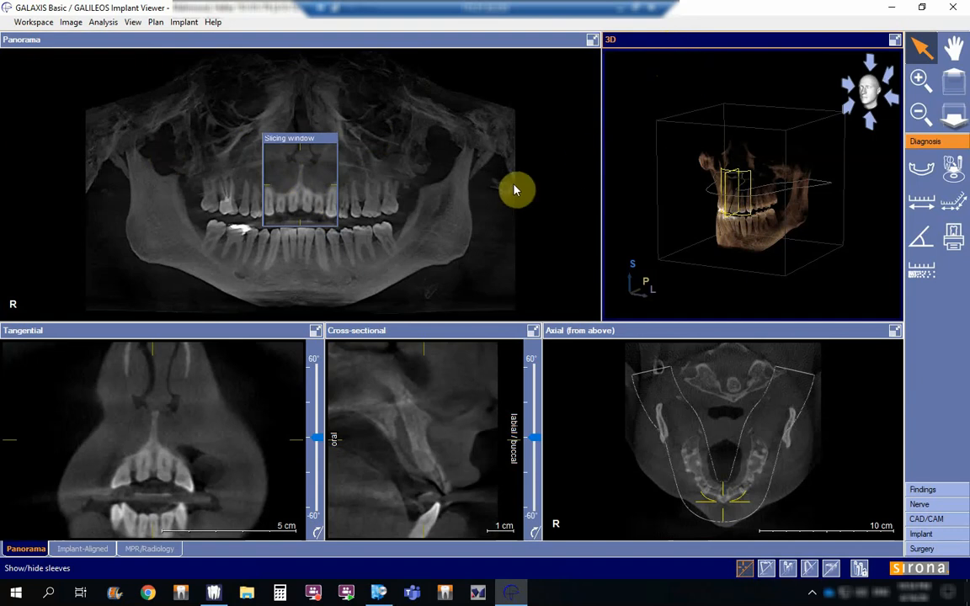
Step: Activate the tangential, cross-sectional and axial views in turn, and extend the crosshairs to full lines in the slice views
click(78, 335)
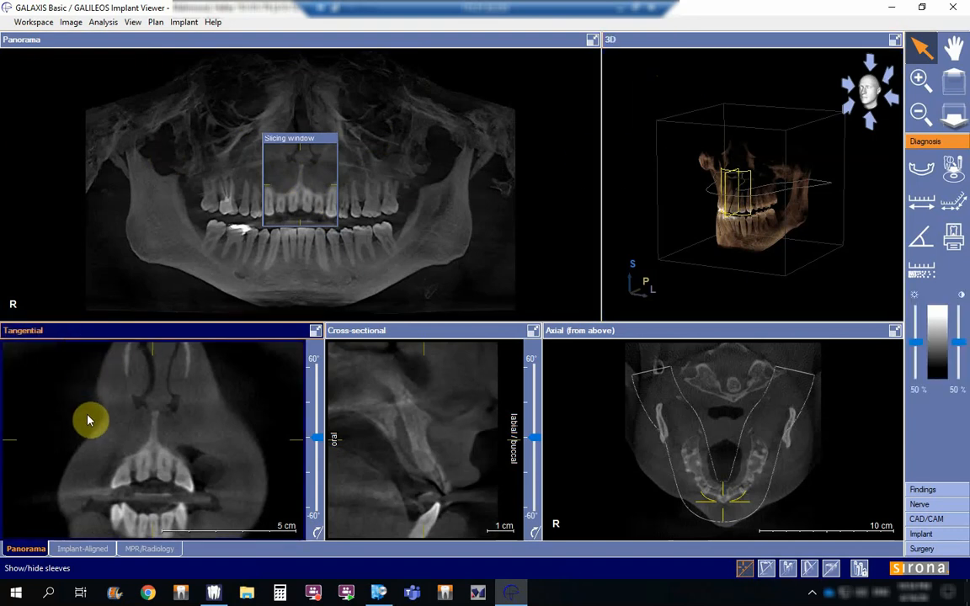
click(364, 333)
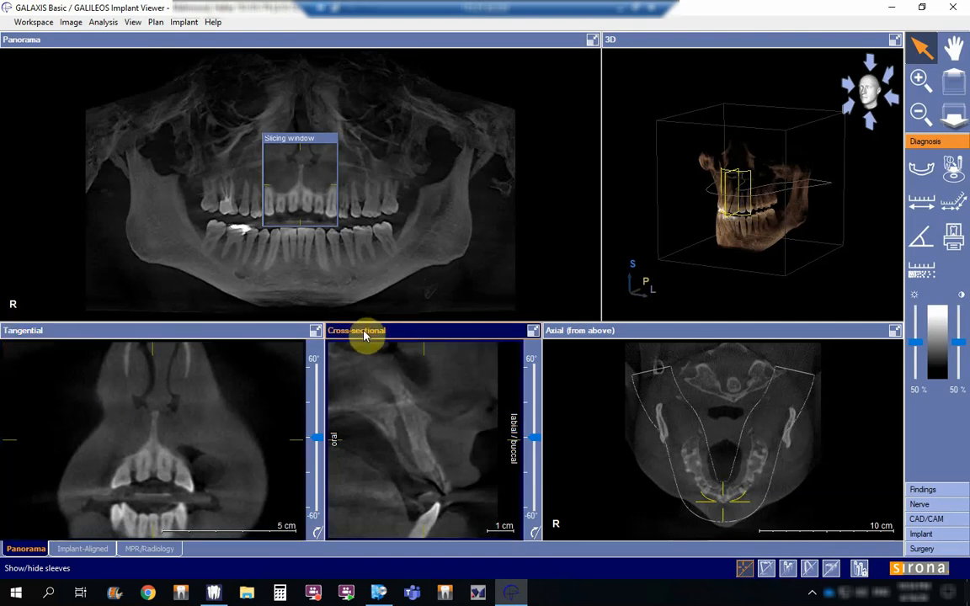
click(591, 332)
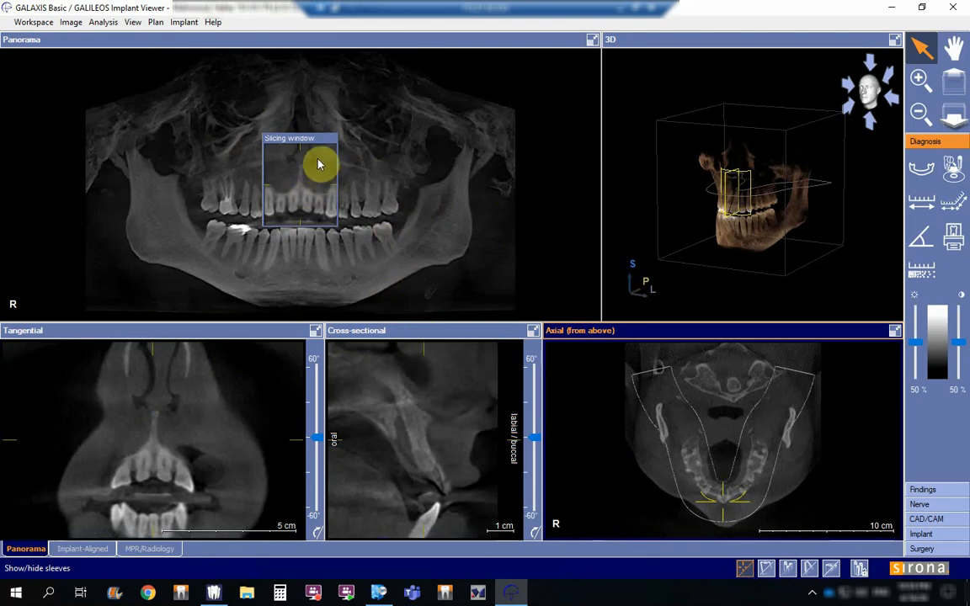
click(745, 571)
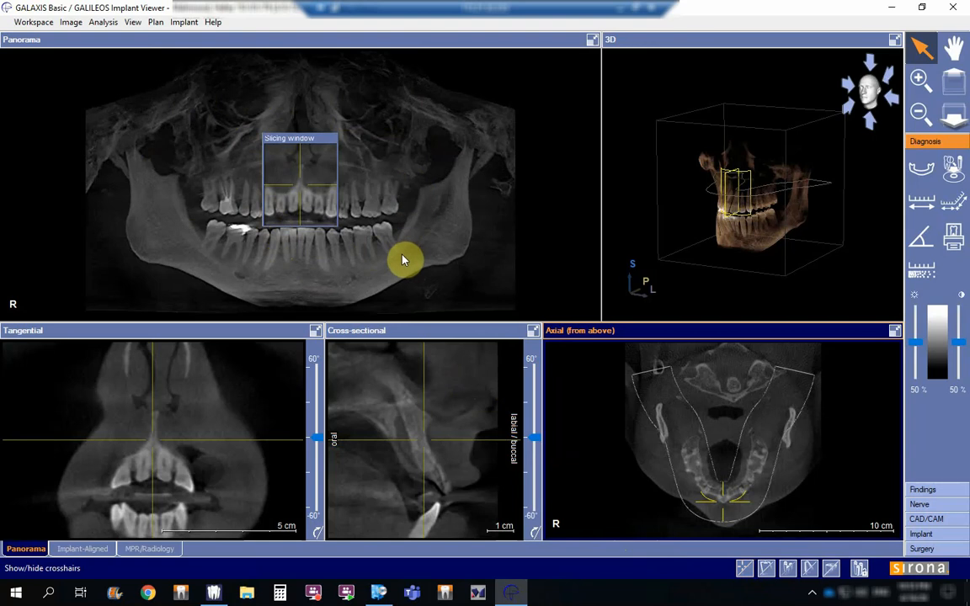
Step: Examine the panorama view enlarged to full size, and restore the multi-view layout
double_click(404, 44)
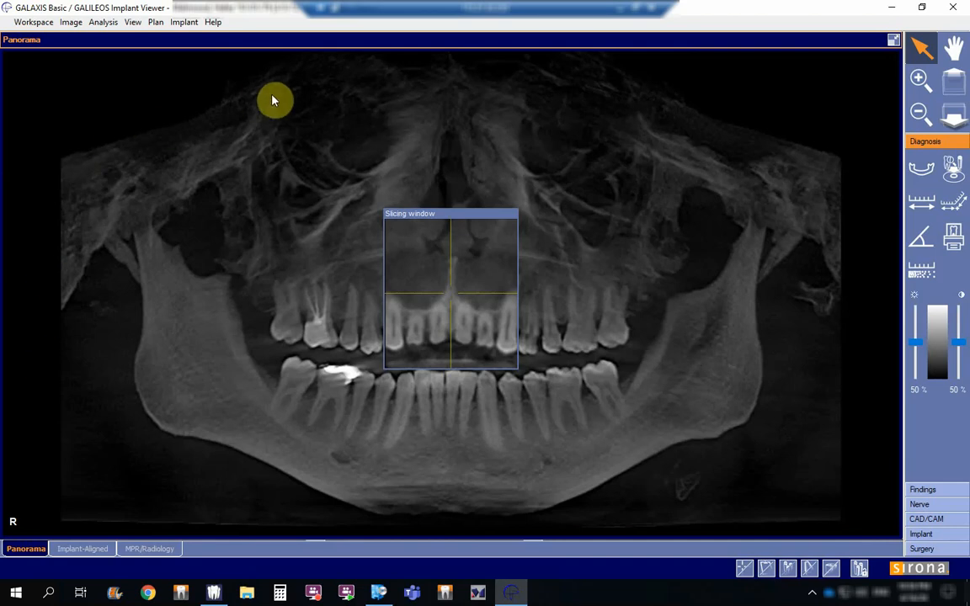
click(894, 40)
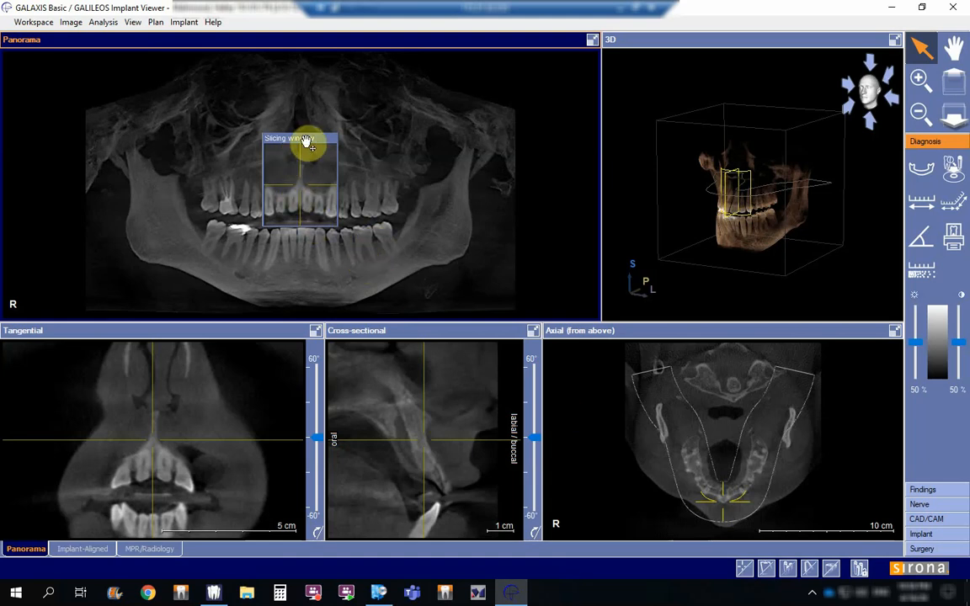
Step: Start modifying the panorama, compare the square, rounded and V jaw shapes, and choose the rounded U shape
click(922, 173)
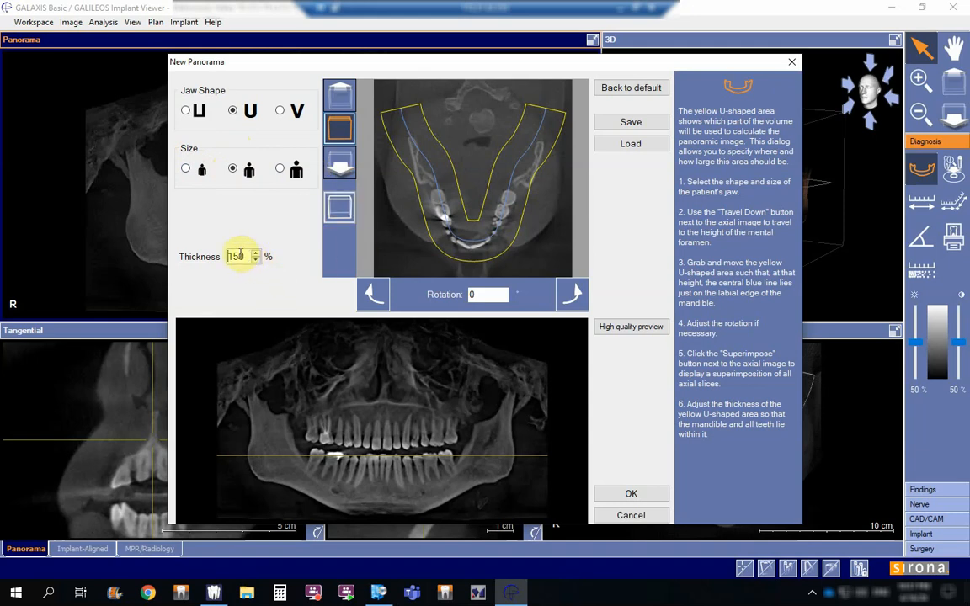
click(185, 112)
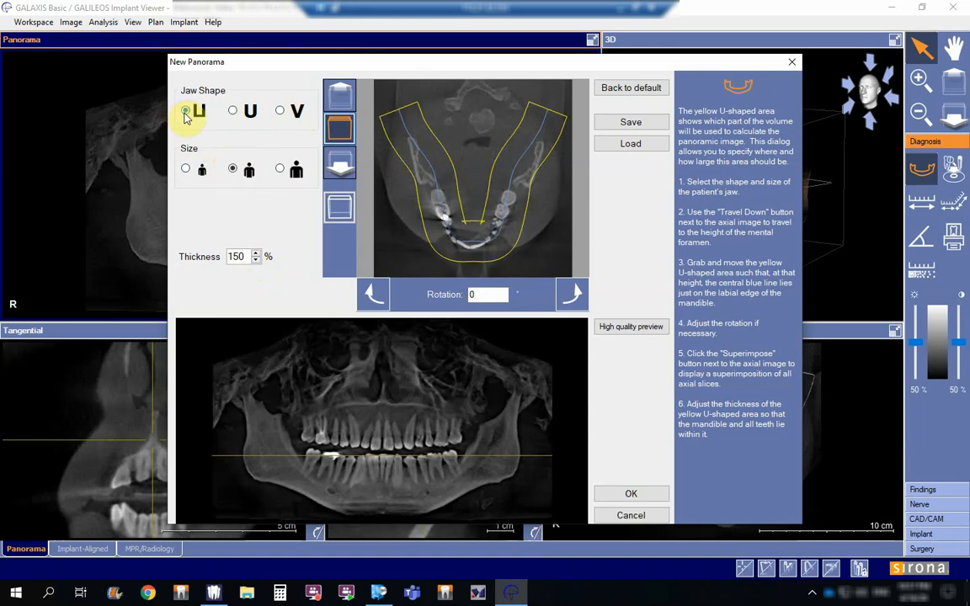
click(232, 112)
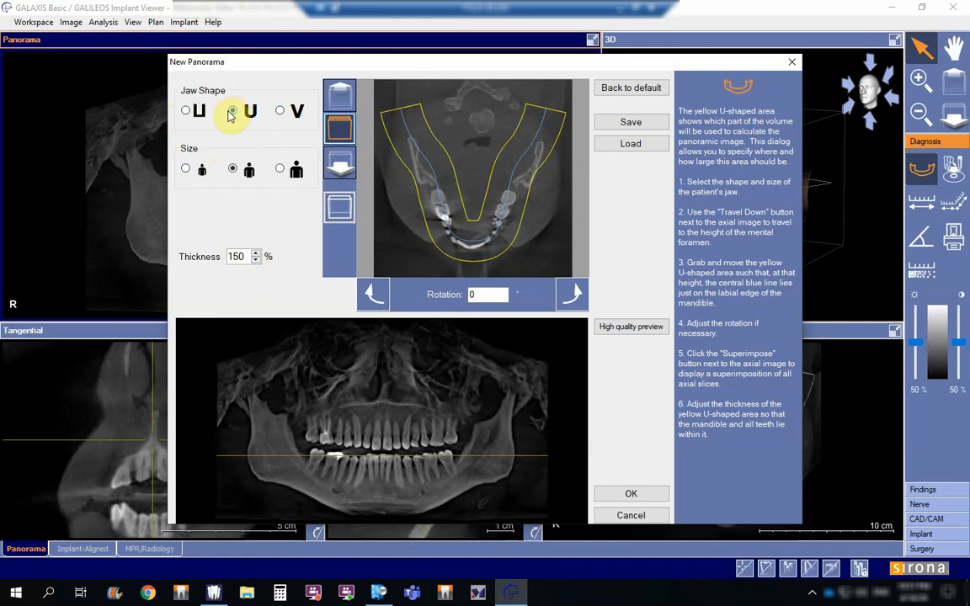
click(280, 112)
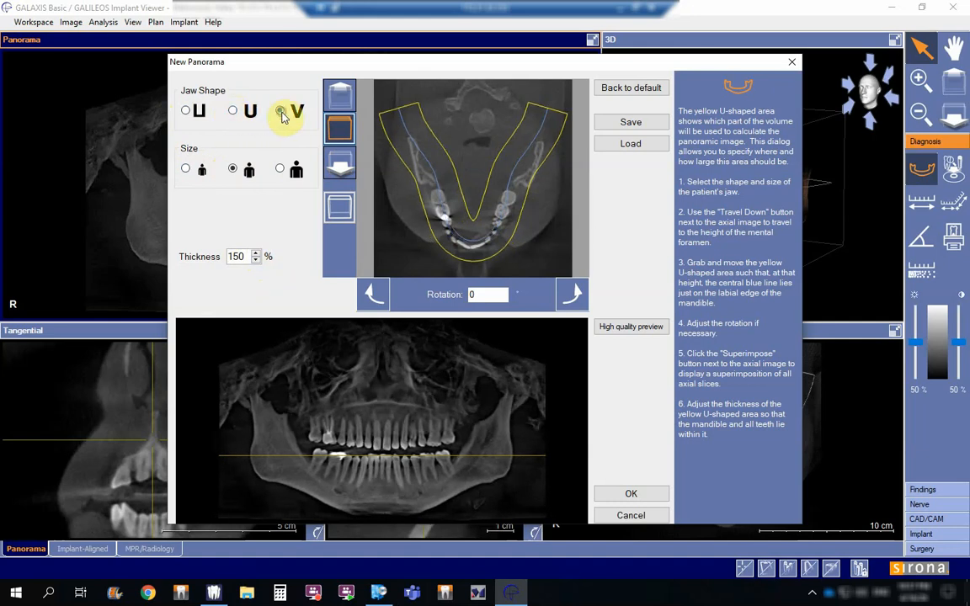
click(233, 110)
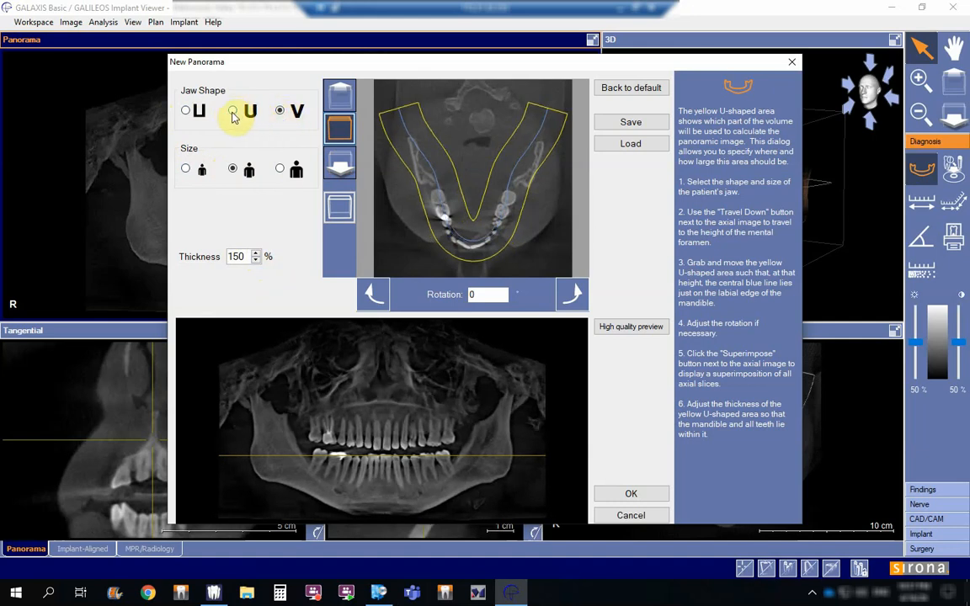
Step: Compare the small and medium jaw sizes in the preview, and choose the large size
click(186, 171)
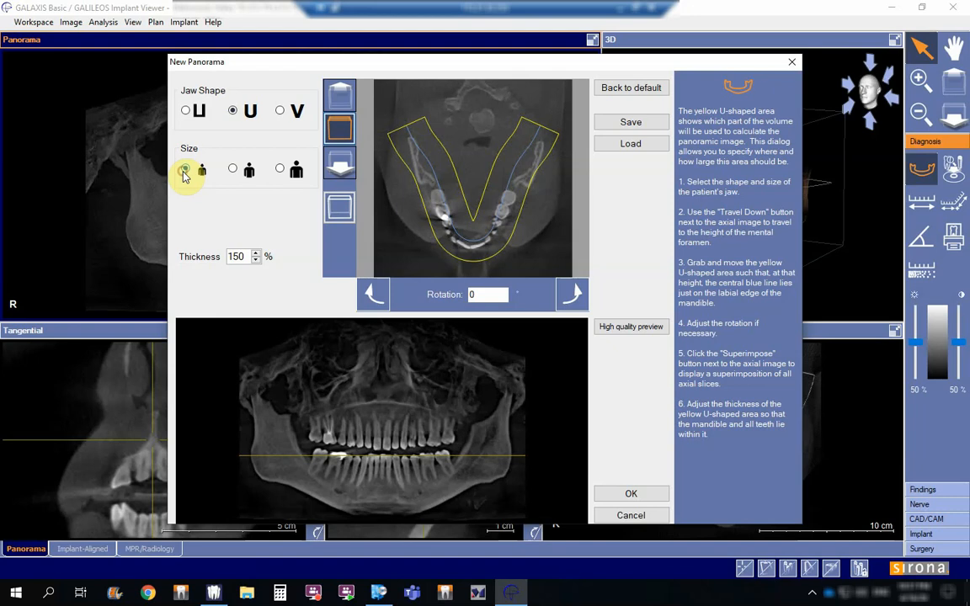
click(233, 169)
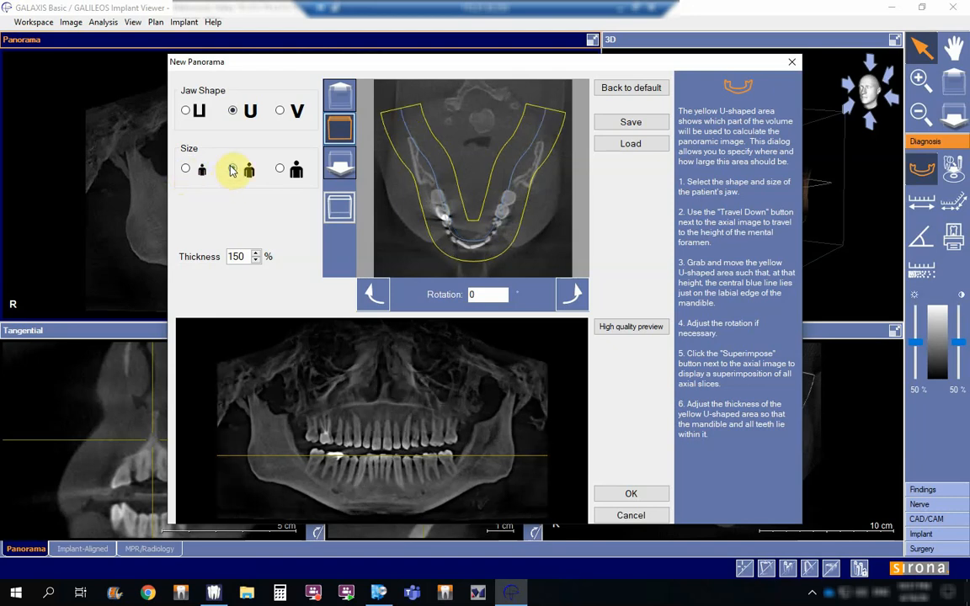
click(280, 171)
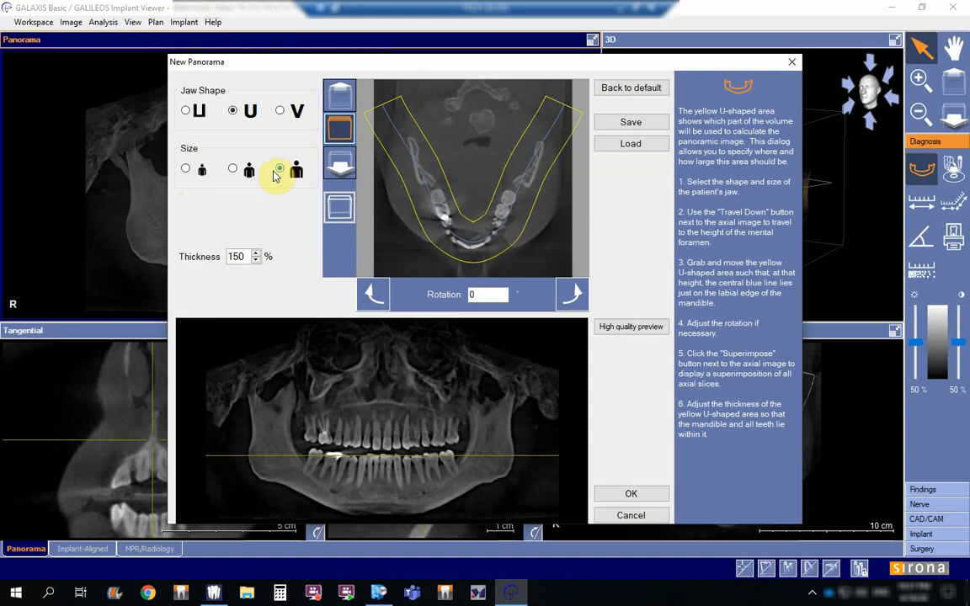
Step: Travel down and back up through the axial slices to check the jaw at different heights
click(342, 166)
click(343, 166)
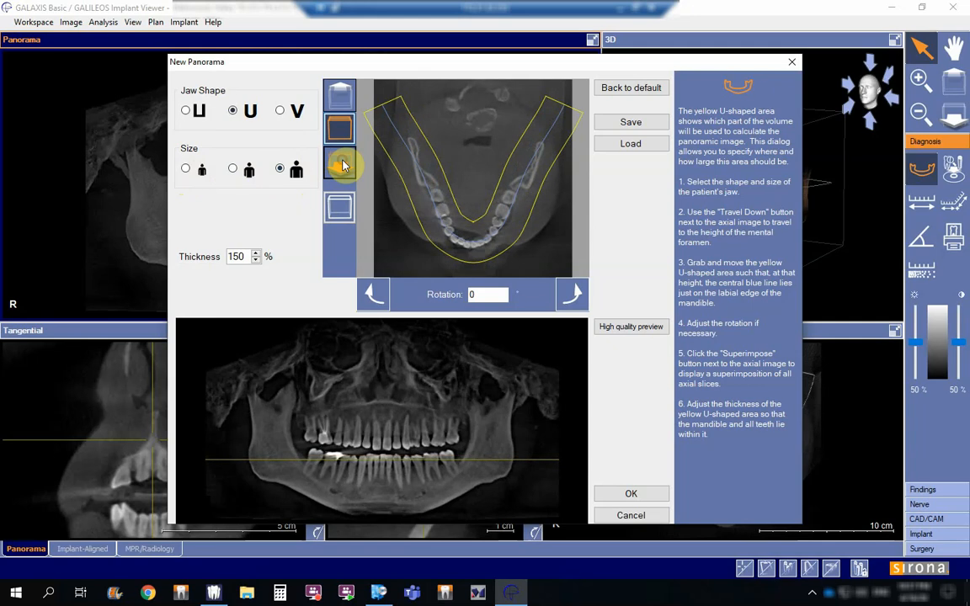
click(342, 166)
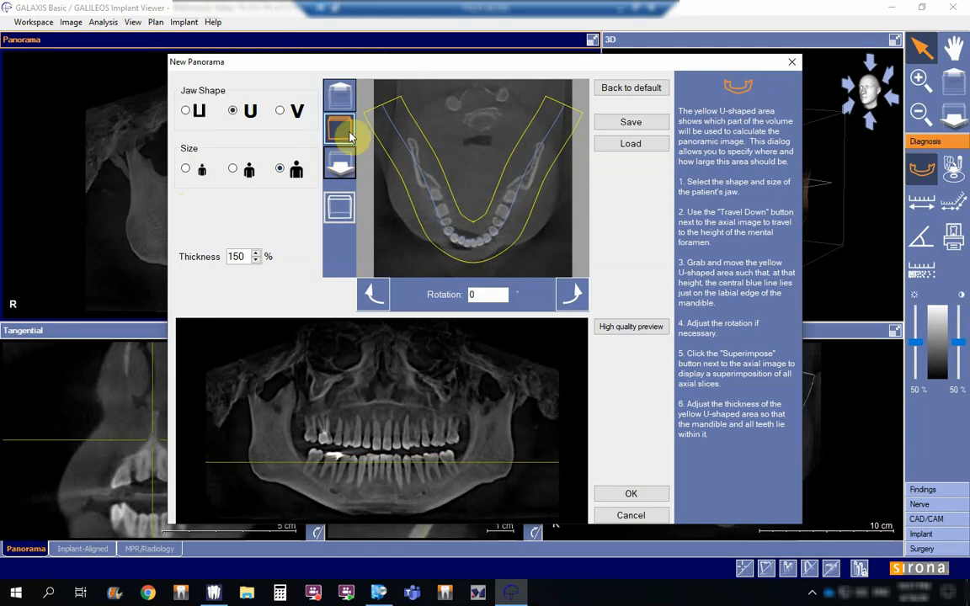
click(343, 95)
click(345, 97)
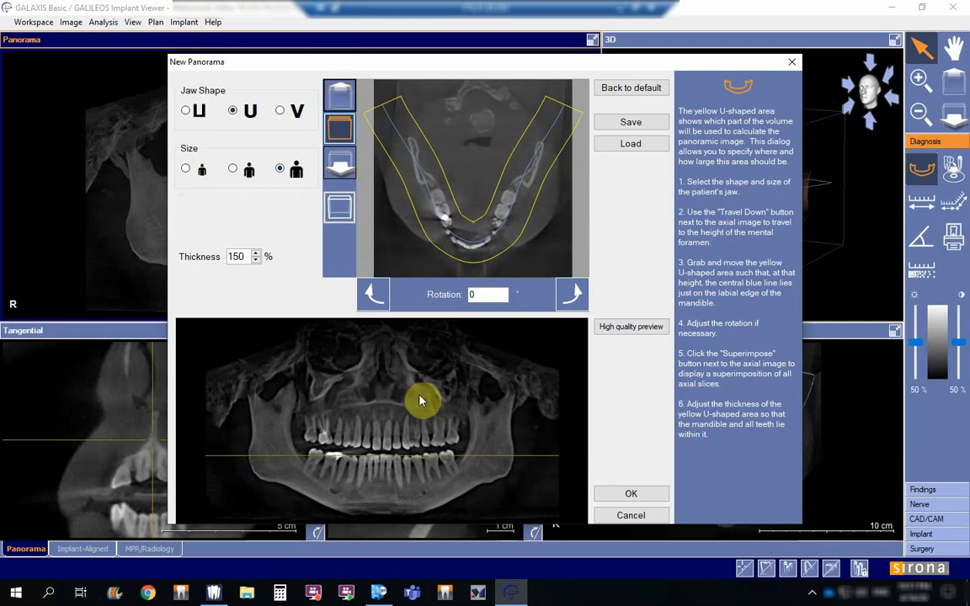
click(340, 97)
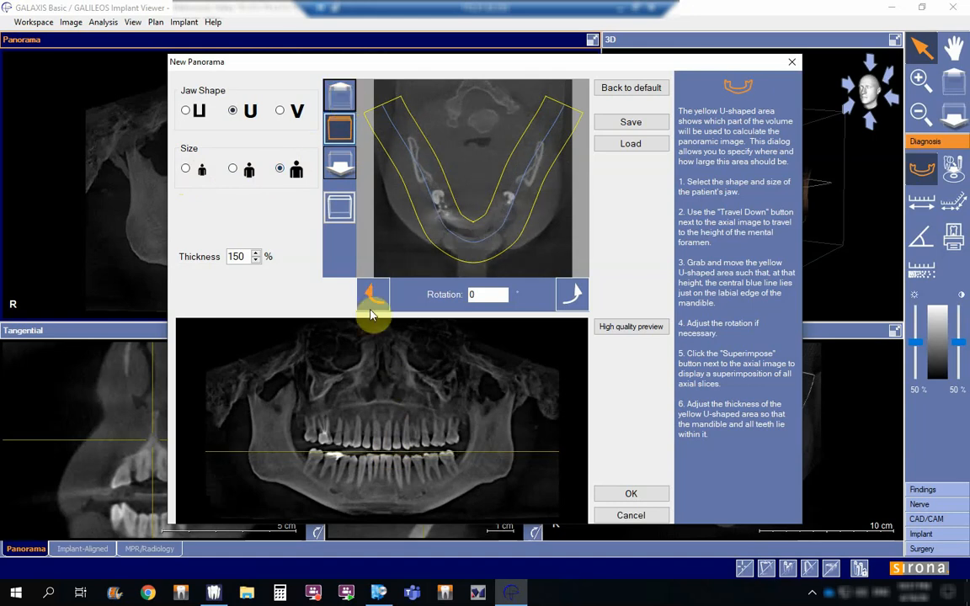
Step: Compare the single axial slice with the superimposition of all slices, and keep the superimposition displayed
click(342, 217)
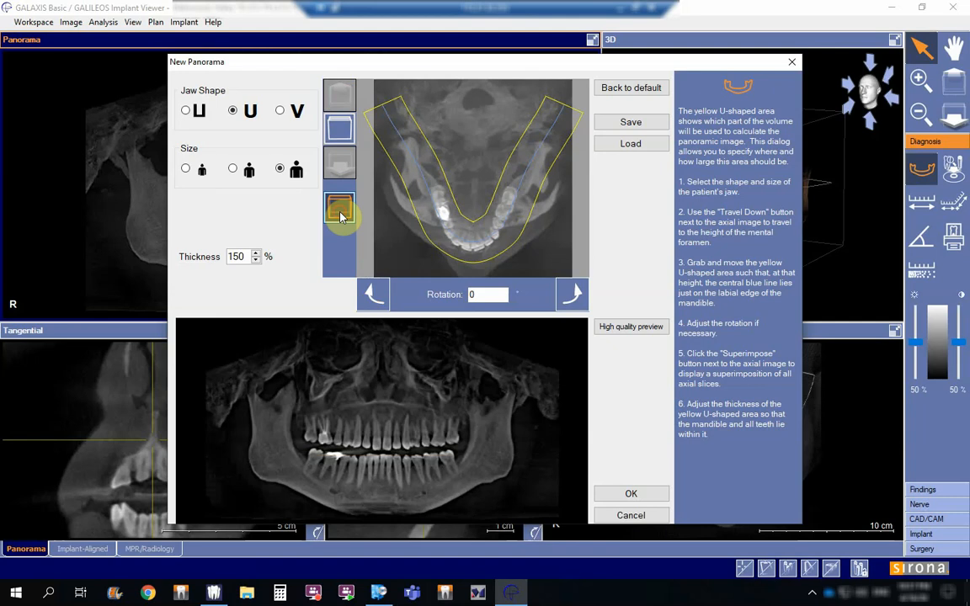
click(340, 125)
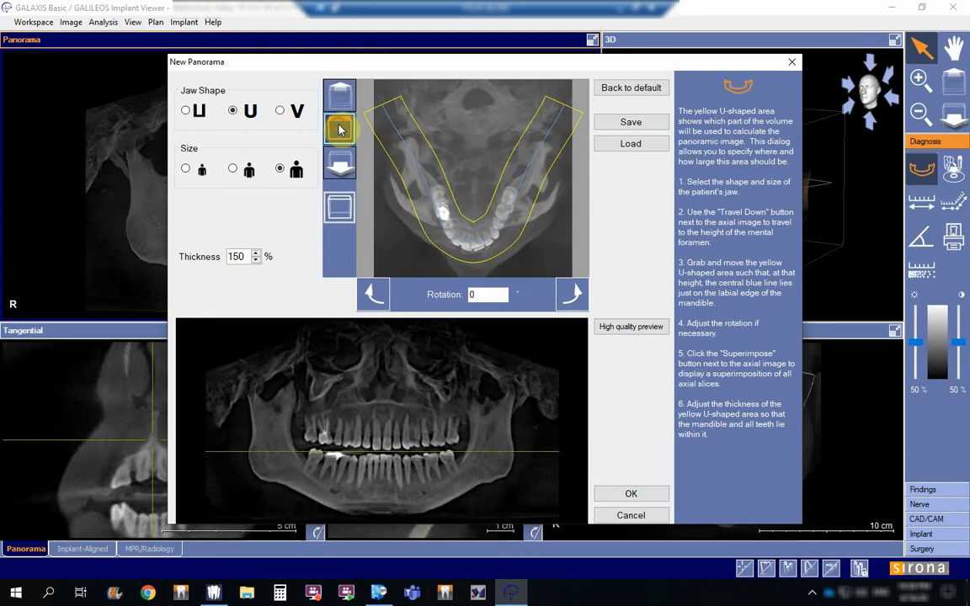
click(342, 208)
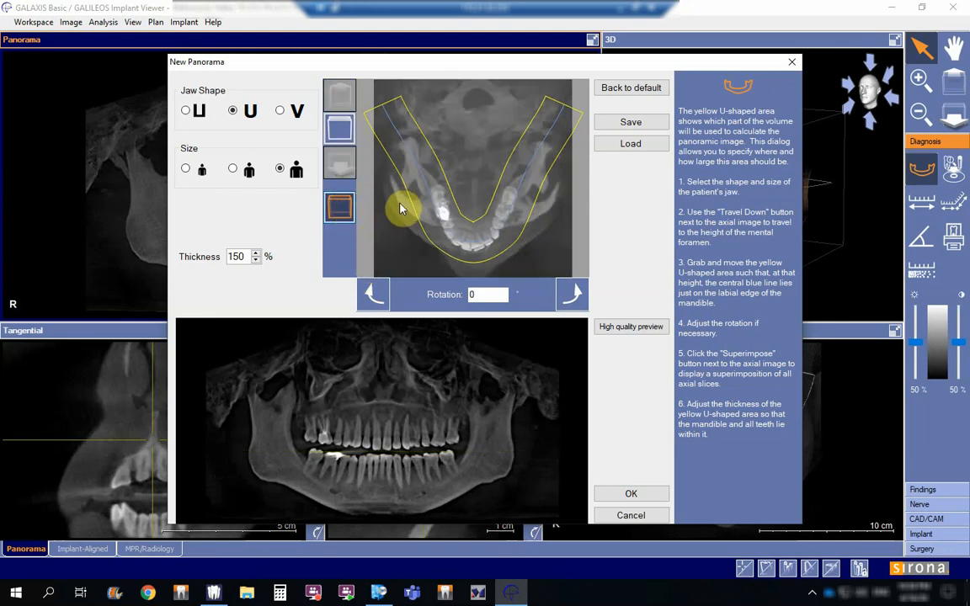
Step: Rotate the panoramic area counterclockwise to 21°
click(579, 297)
click(579, 297)
click(580, 296)
click(579, 296)
click(580, 296)
click(579, 296)
click(580, 296)
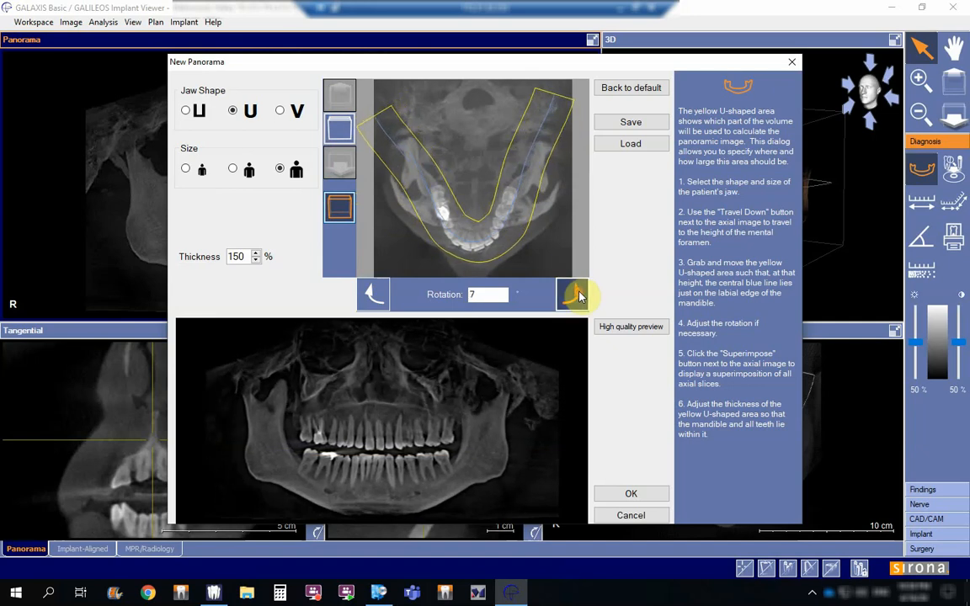
click(580, 296)
click(579, 296)
click(579, 296)
click(580, 296)
click(579, 297)
click(579, 296)
click(579, 296)
click(579, 296)
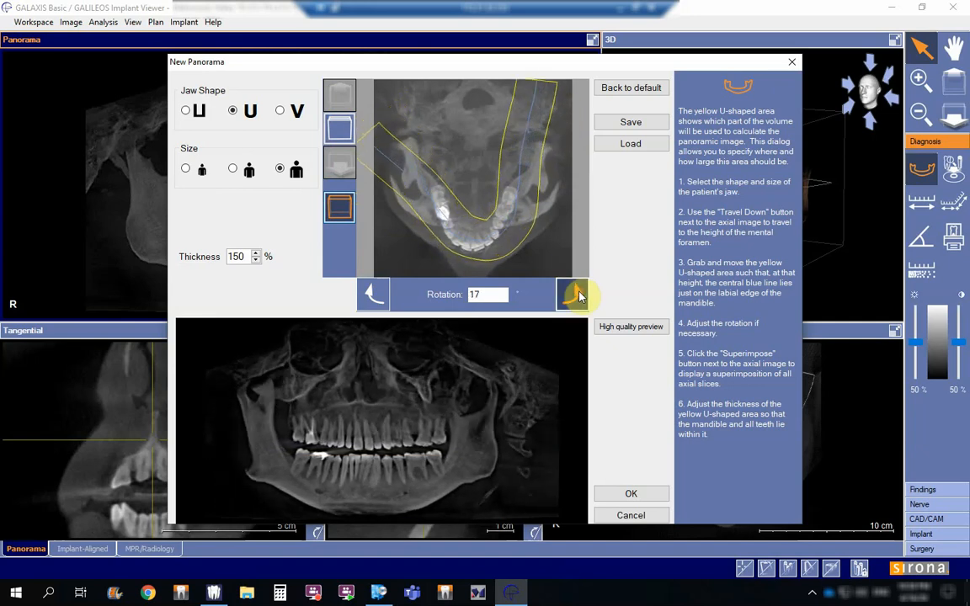
click(579, 296)
click(580, 296)
click(580, 296)
click(579, 297)
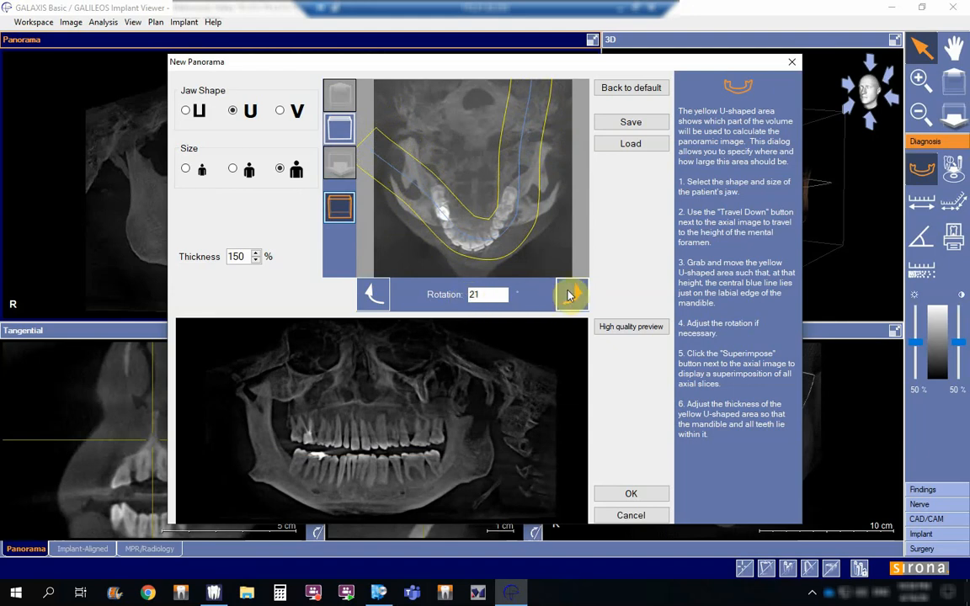
Step: Rotate the panoramic area clockwise to -19°
click(372, 293)
click(373, 293)
click(373, 293)
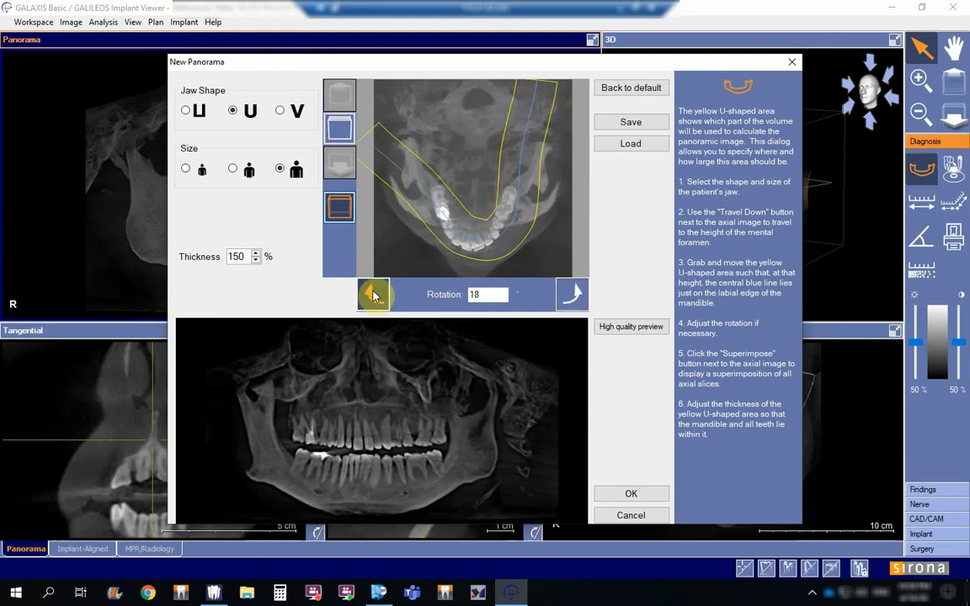
click(373, 294)
click(373, 294)
click(373, 294)
click(373, 294)
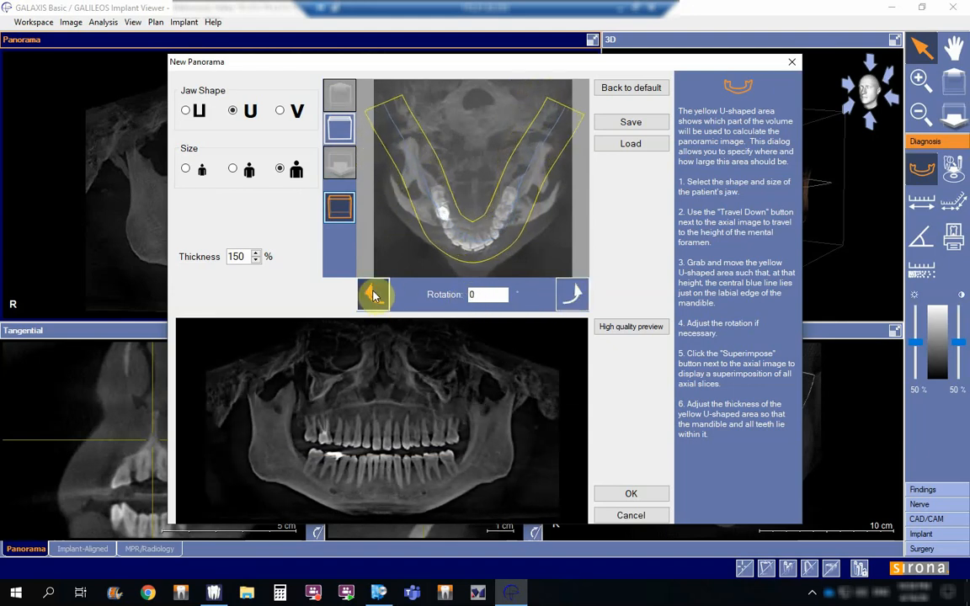
click(373, 294)
click(373, 294)
click(373, 294)
click(373, 294)
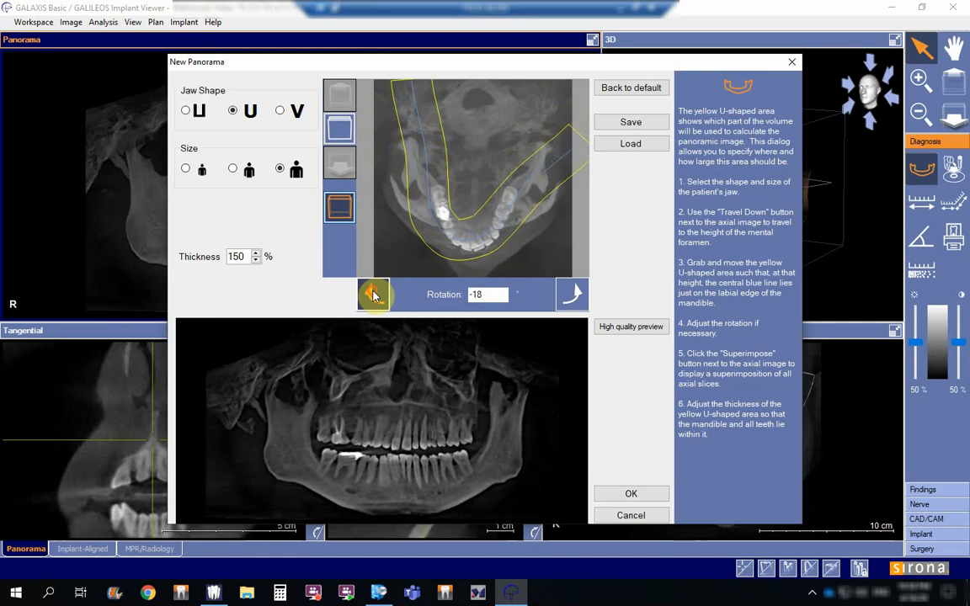
click(373, 294)
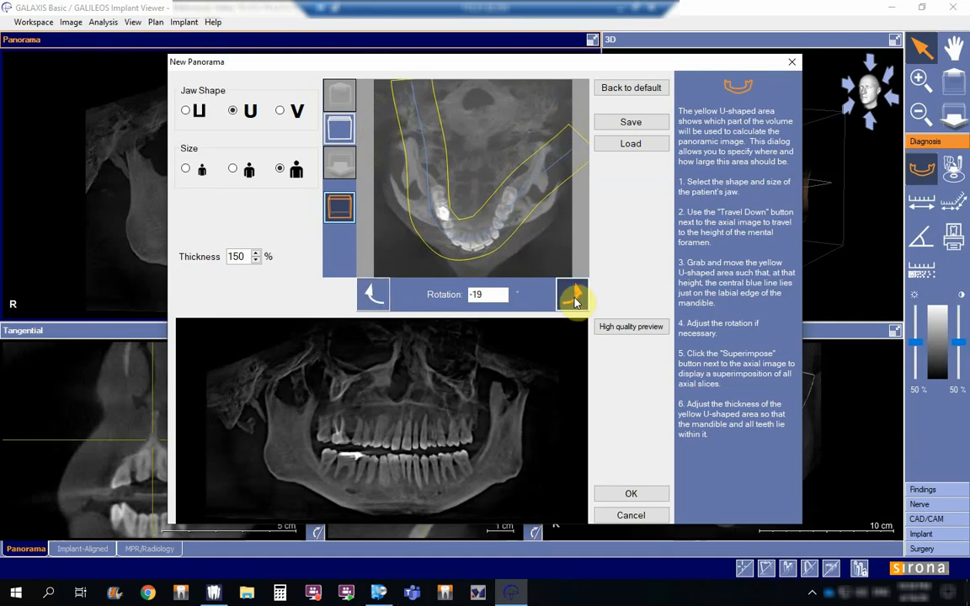
Step: Rotate the panoramic area counterclockwise to 16°
click(573, 297)
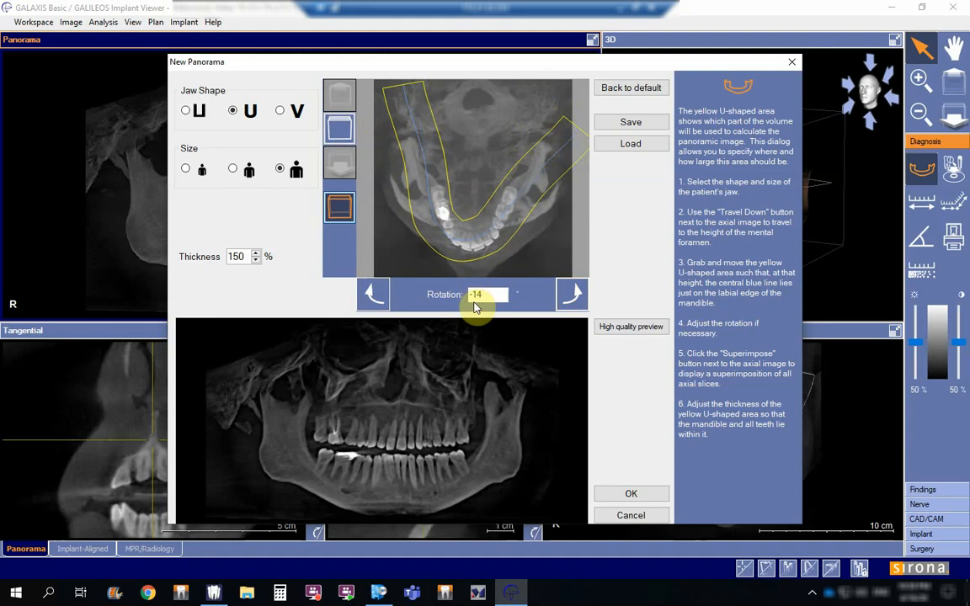
click(570, 294)
click(570, 294)
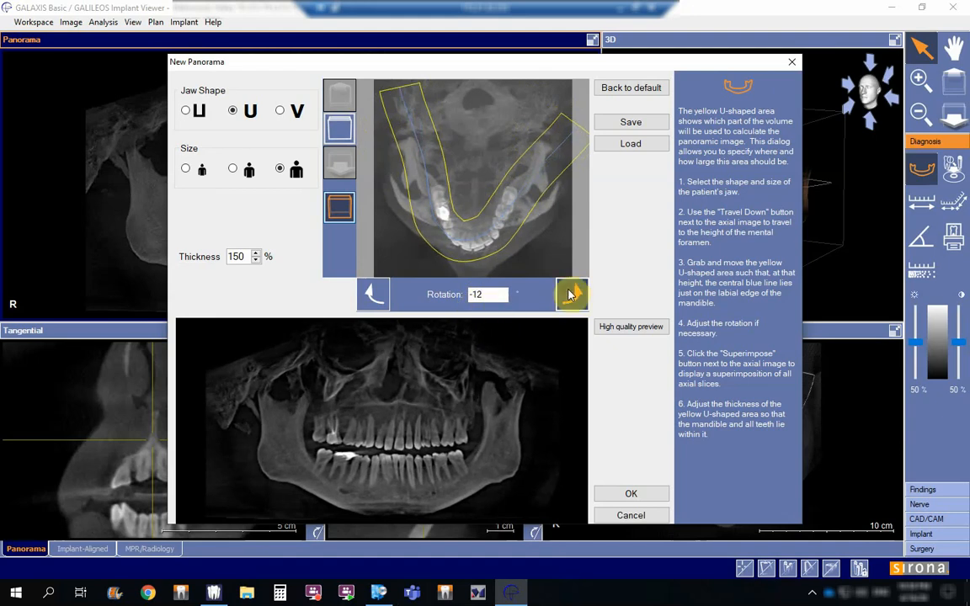
click(570, 294)
click(570, 294)
click(570, 294)
click(570, 294)
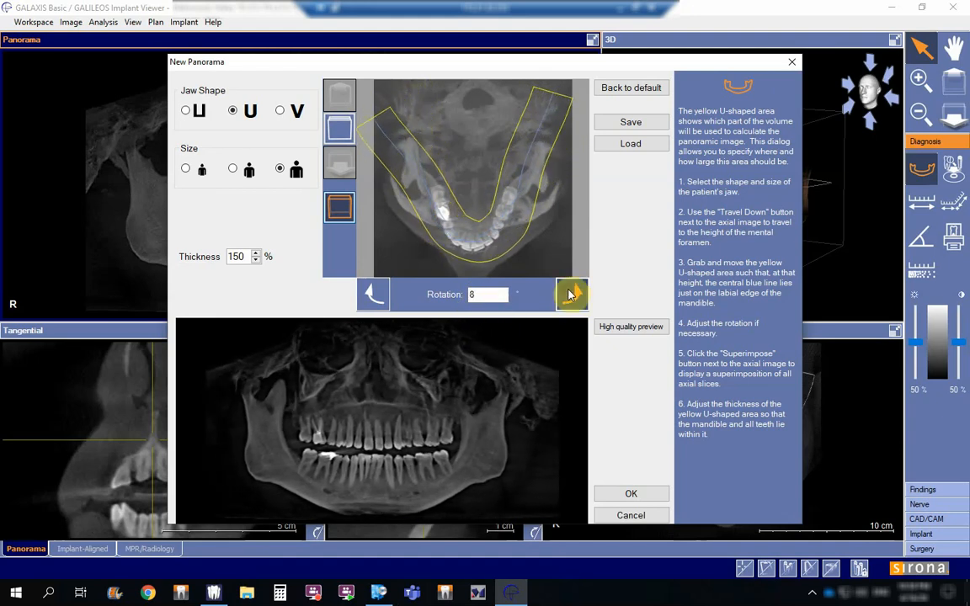
click(570, 294)
click(570, 294)
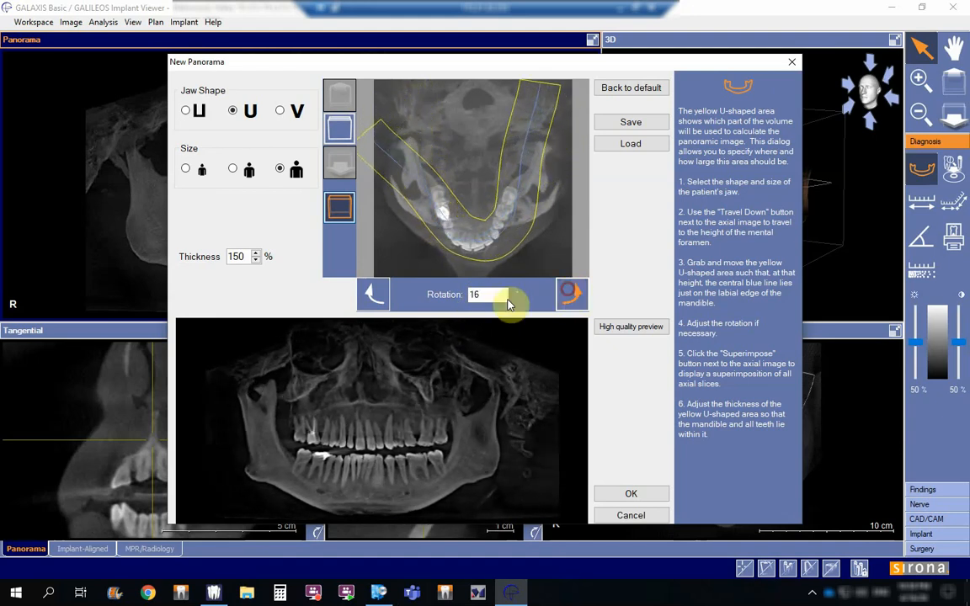
Step: Return the panoramic area's rotation to 0°
click(371, 296)
click(371, 297)
click(372, 296)
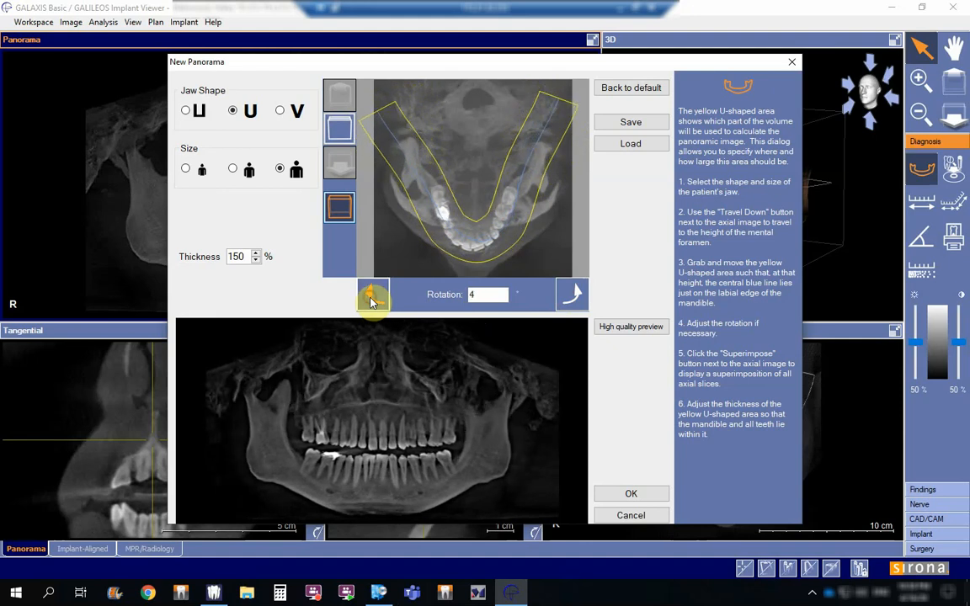
click(371, 296)
click(371, 296)
click(371, 296)
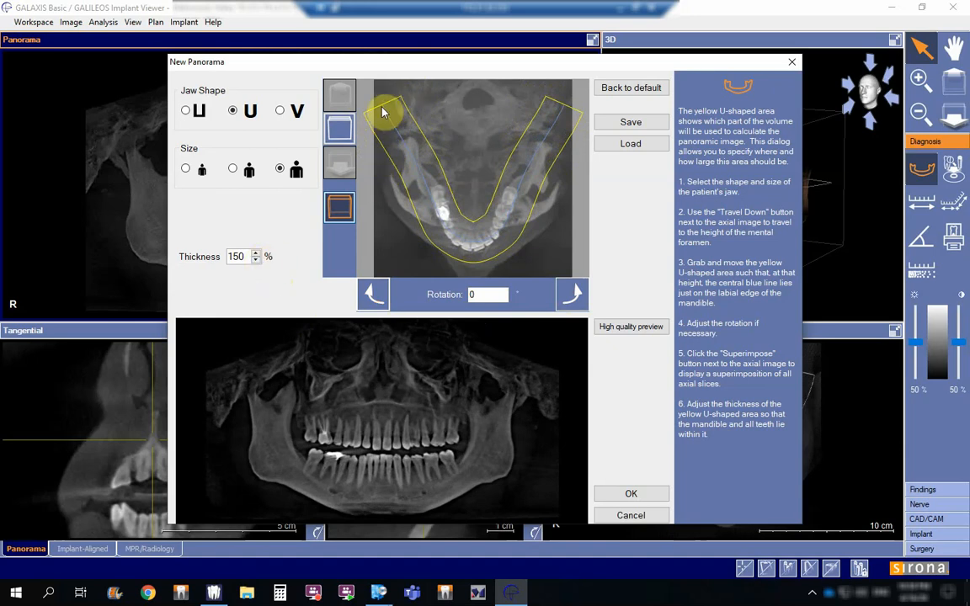
Step: Move the yellow U-shaped panoramic area slightly toward the front of the jaw on the superimposed axial image
mouse_move(533, 150)
mouse_down()
mouse_move(535, 133)
mouse_move(537, 168)
mouse_move(534, 155)
mouse_up()
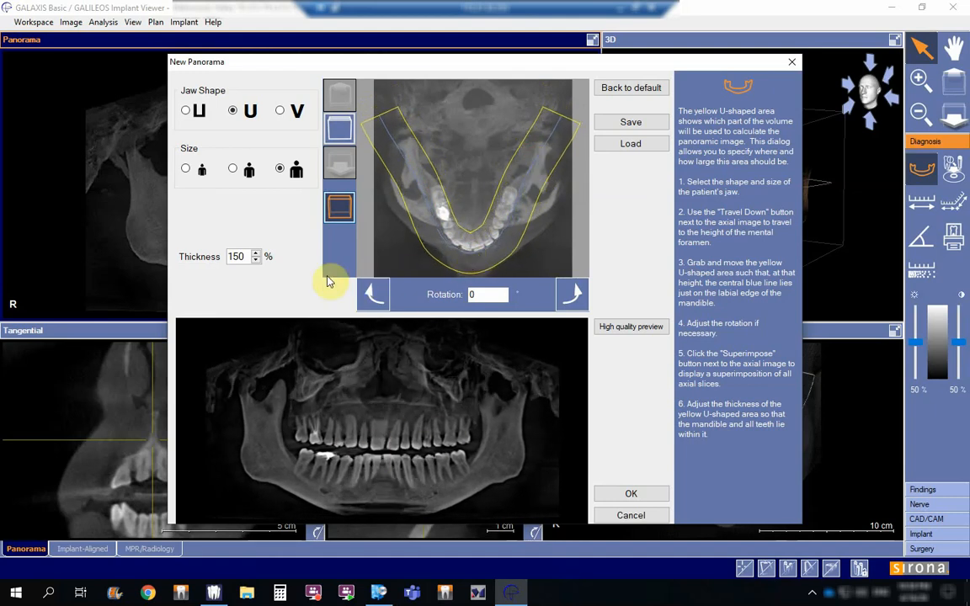
Step: Set the panoramic area's thickness to 300% and generate a high quality preview of the panorama
click(257, 253)
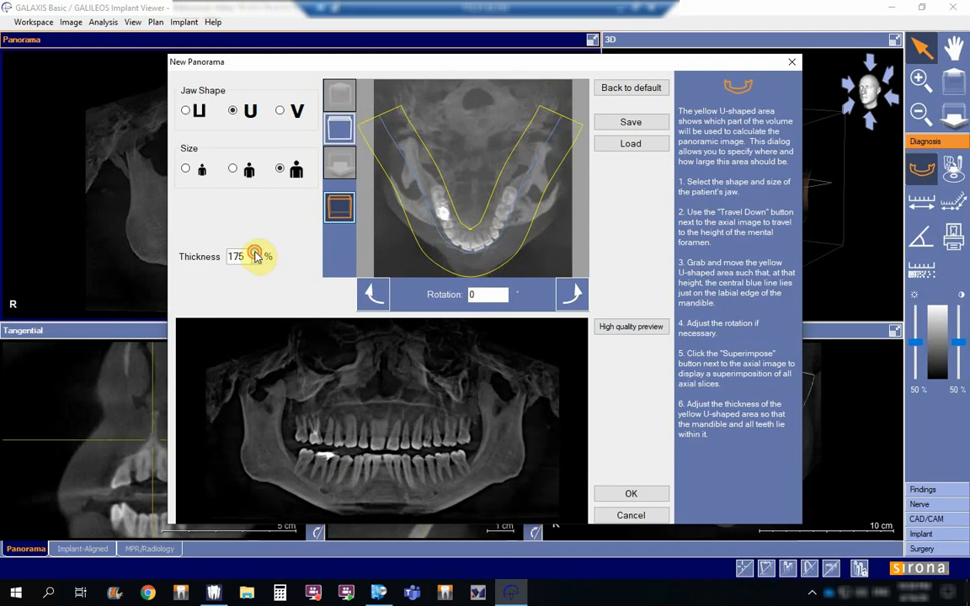
click(257, 252)
click(256, 252)
click(257, 252)
click(257, 253)
click(256, 252)
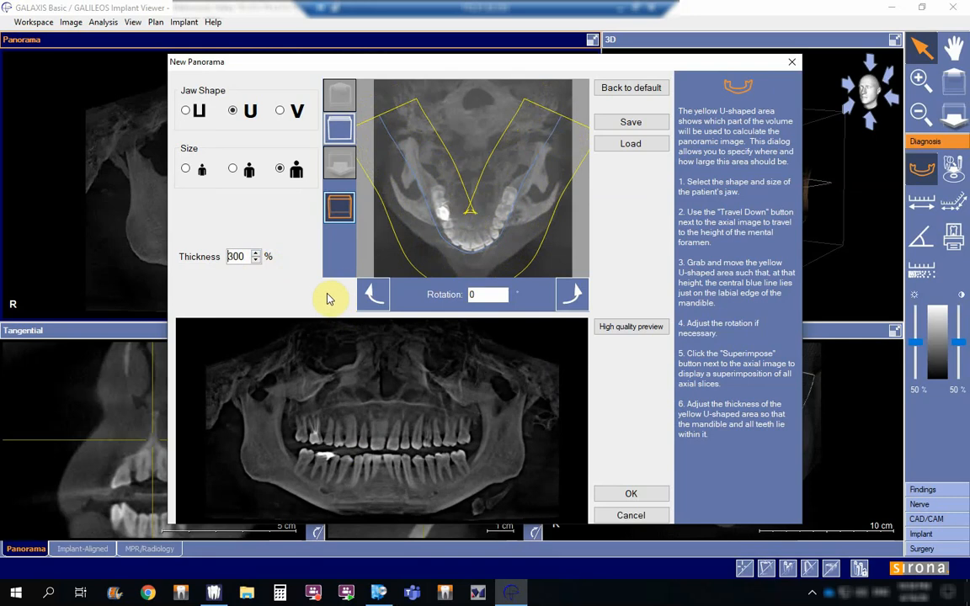
click(656, 328)
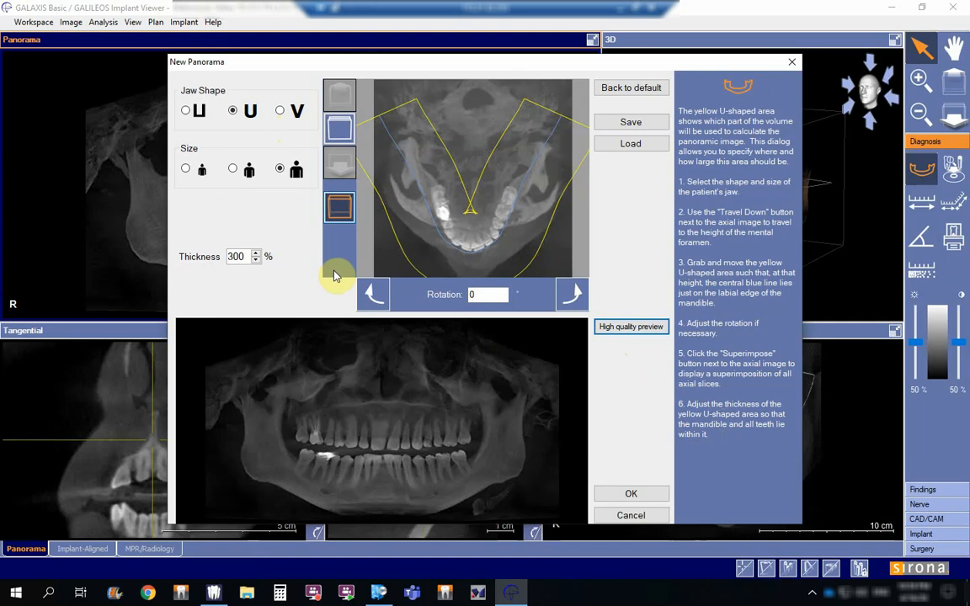
Step: Change the panoramic area's size to medium and apply the new panorama
click(238, 171)
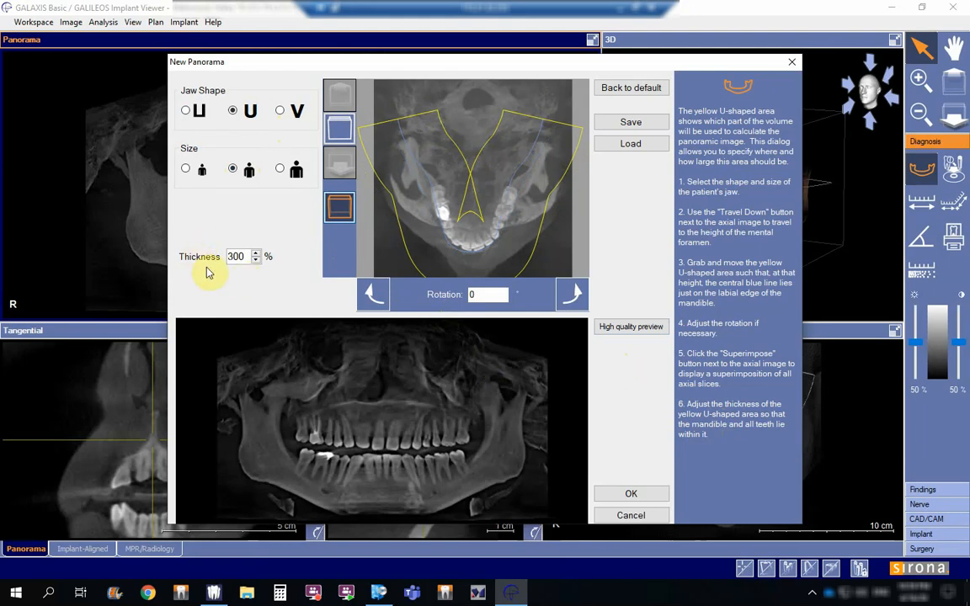
click(632, 493)
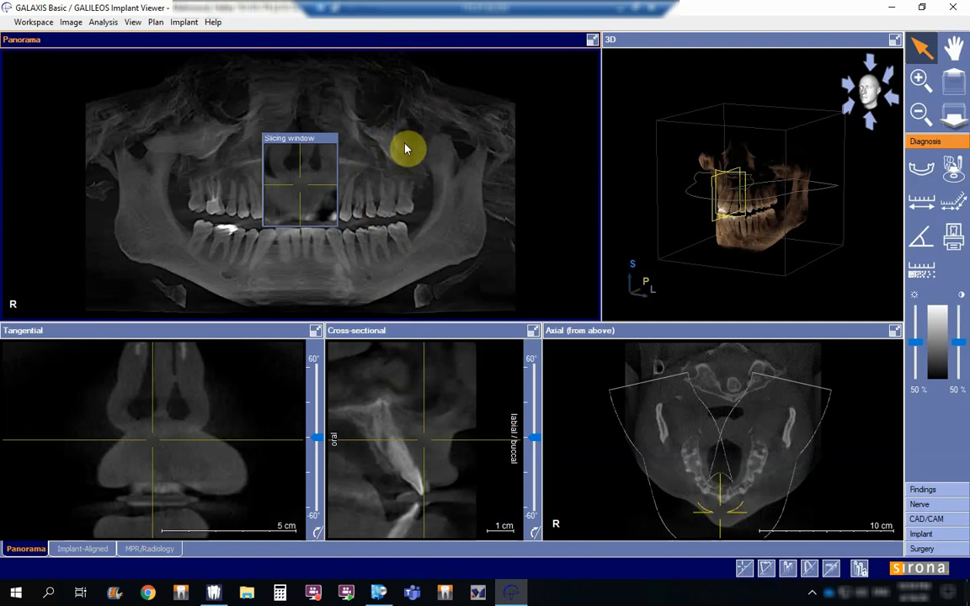
Step: Shift the panorama slightly within its view and place the slicing window over the condyle on the patient's right side
mouse_move(406, 146)
mouse_down()
mouse_move(401, 193)
mouse_move(398, 119)
mouse_move(401, 151)
mouse_move(359, 154)
mouse_move(413, 150)
mouse_move(325, 151)
mouse_move(368, 143)
mouse_move(425, 173)
mouse_move(413, 110)
mouse_move(421, 156)
mouse_up()
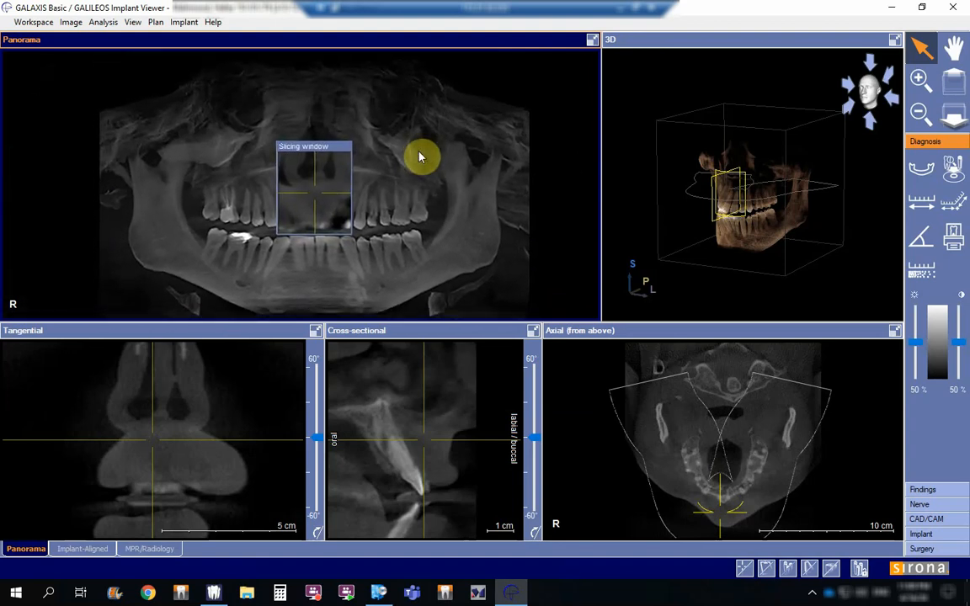
click(346, 150)
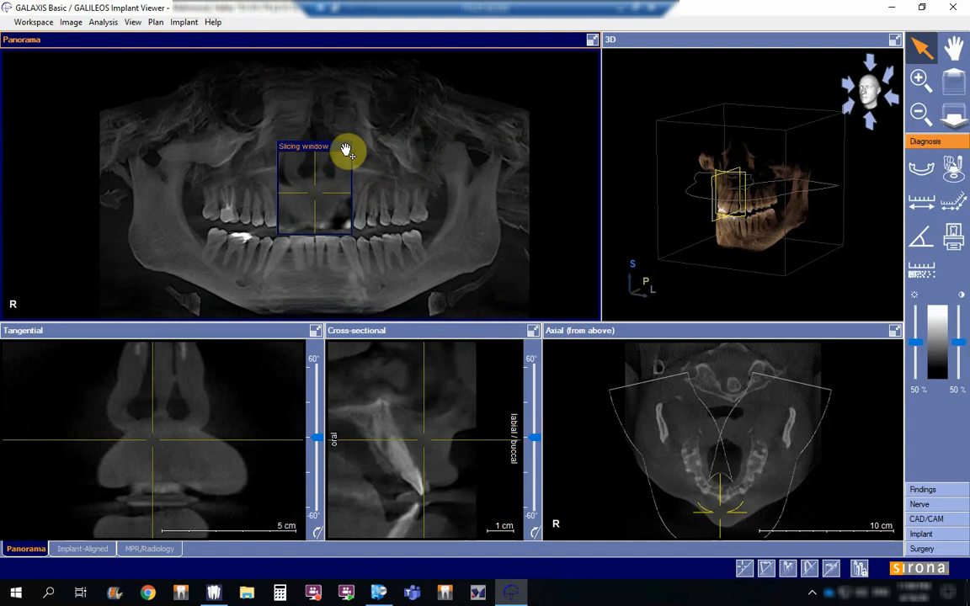
drag(346, 150, 168, 108)
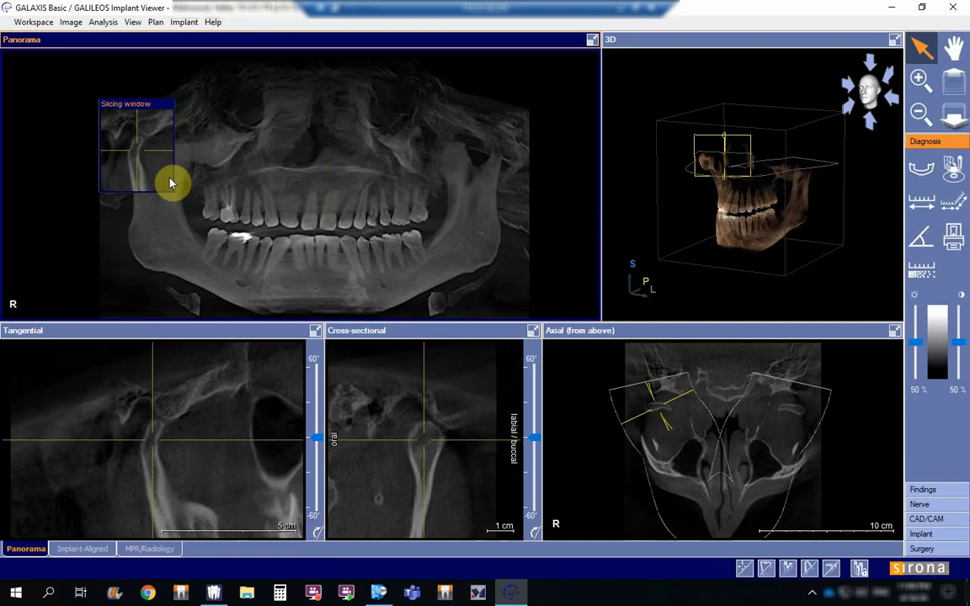
mouse_move(167, 104)
mouse_down()
mouse_move(300, 127)
mouse_move(517, 113)
mouse_move(262, 123)
mouse_move(155, 110)
mouse_up()
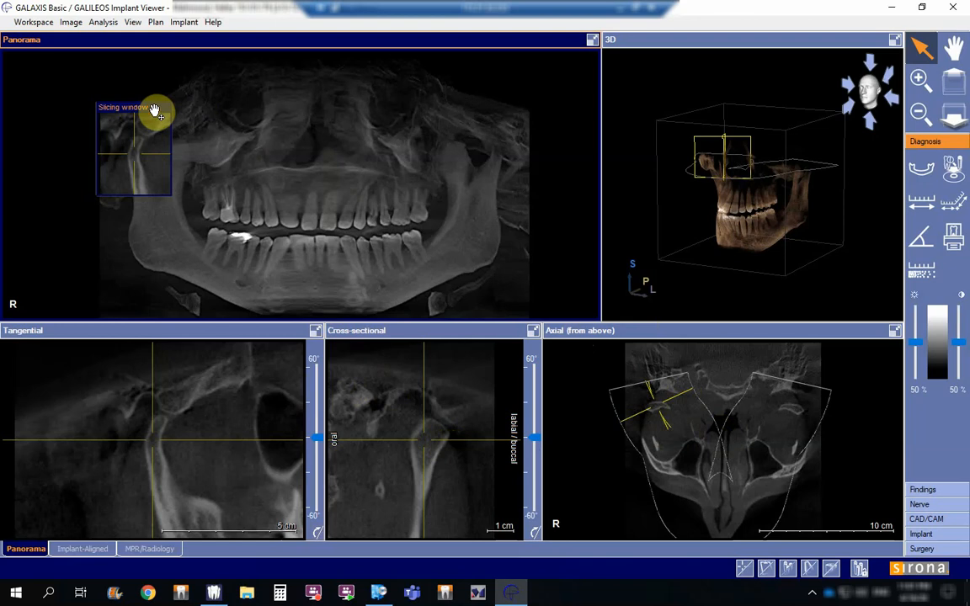
drag(154, 109, 156, 108)
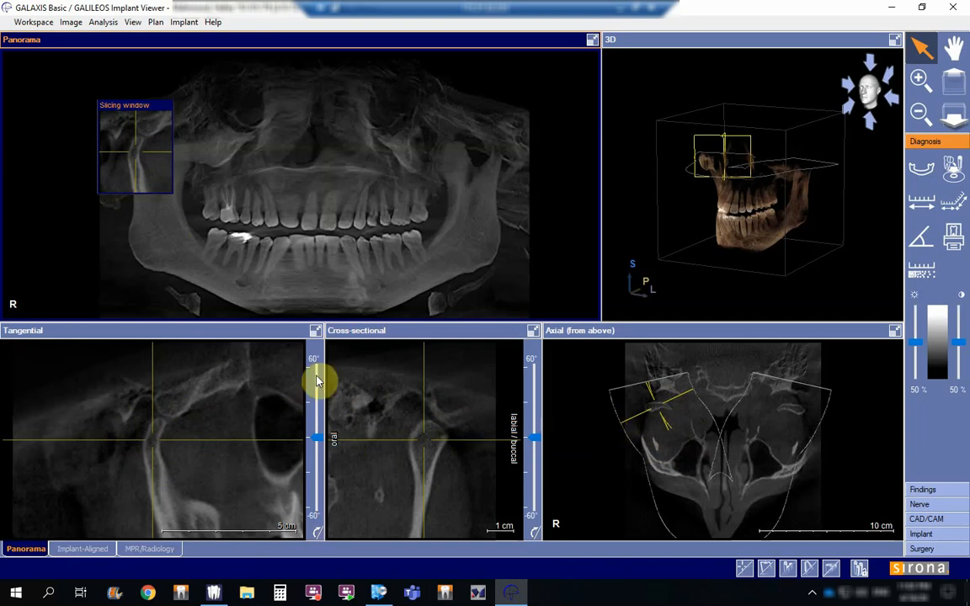
Step: Reposition and zoom the tangential view to examine the right condyle and the surrounding joint area
click(252, 381)
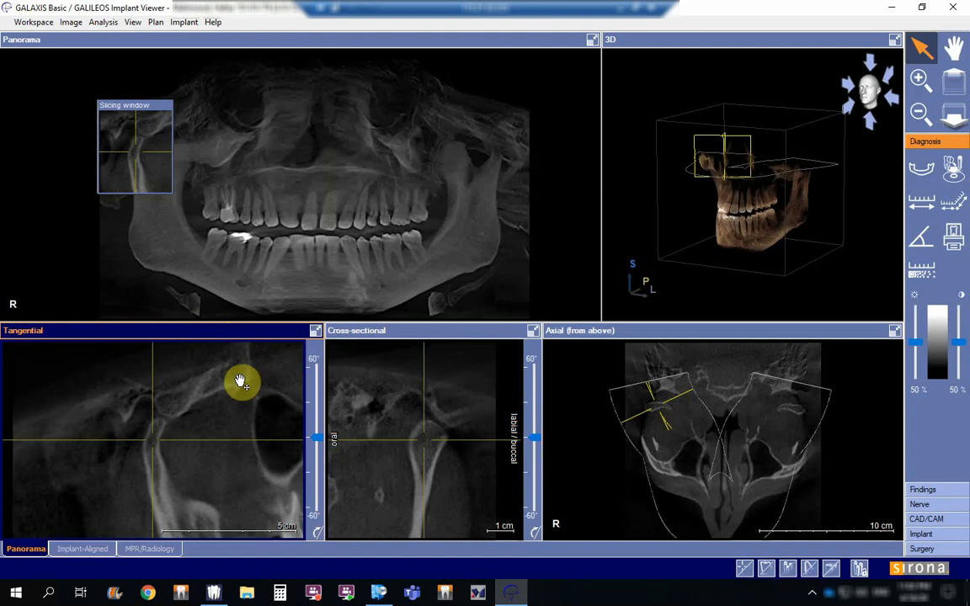
mouse_move(241, 383)
mouse_down()
mouse_move(236, 446)
mouse_move(237, 365)
mouse_up()
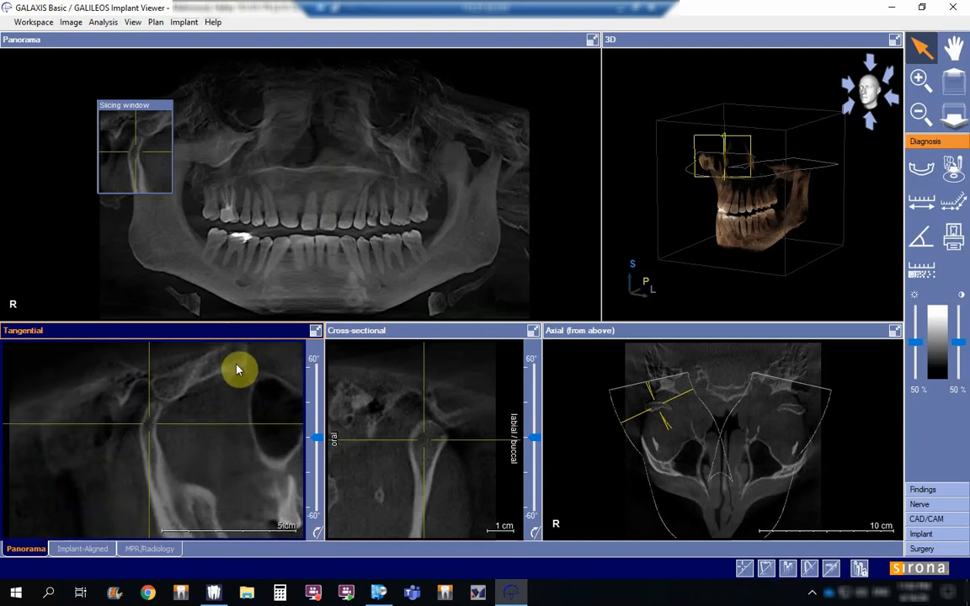
scroll(239, 370, down, 5)
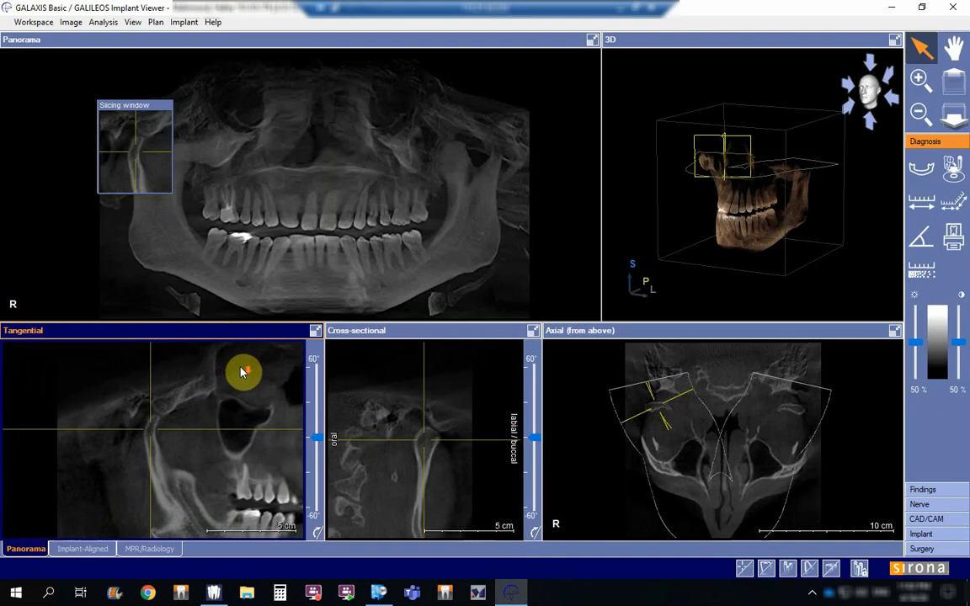
scroll(241, 372, up, 5)
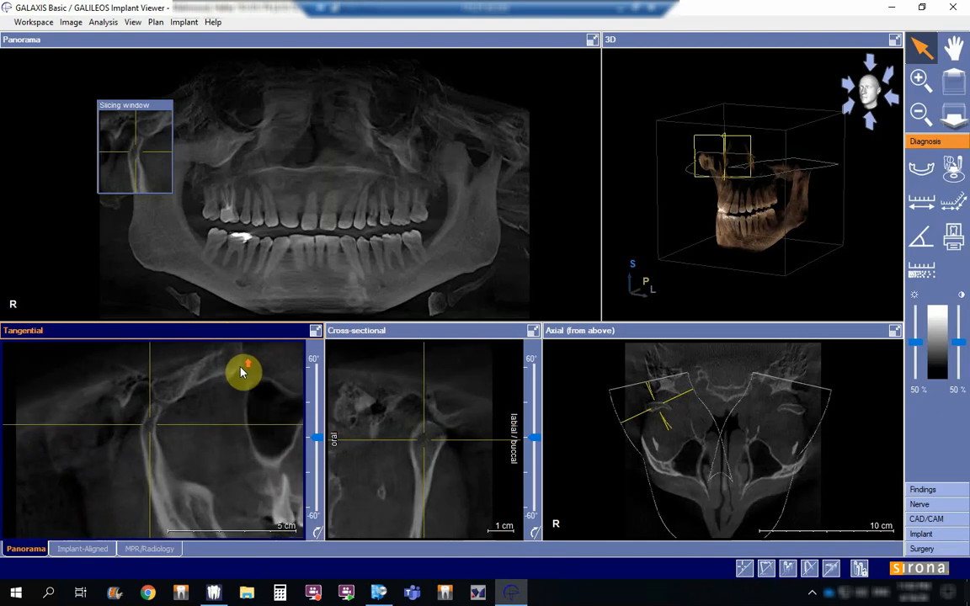
scroll(241, 372, down, 5)
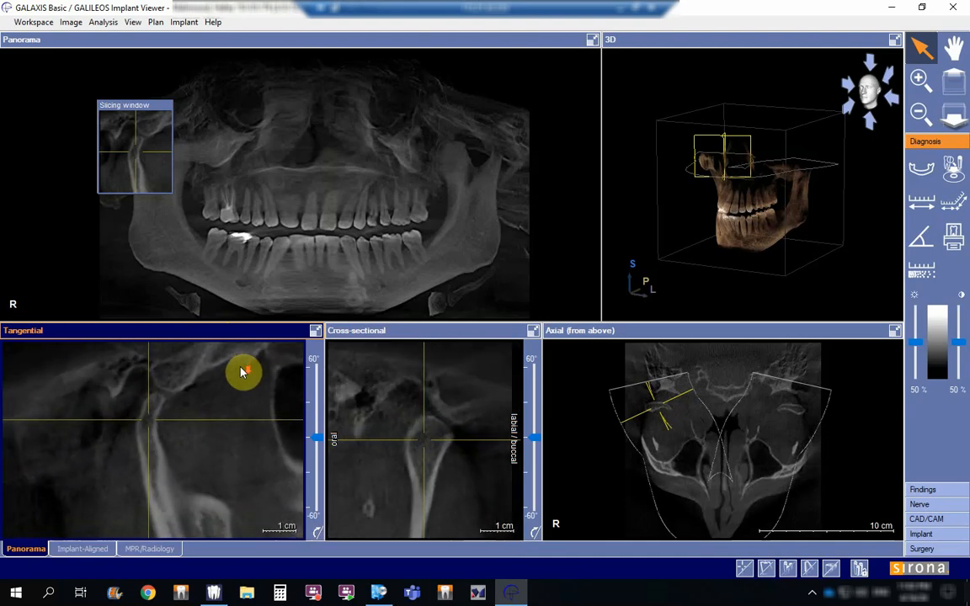
scroll(241, 372, up, 5)
scroll(241, 372, down, 5)
scroll(241, 373, down, 1)
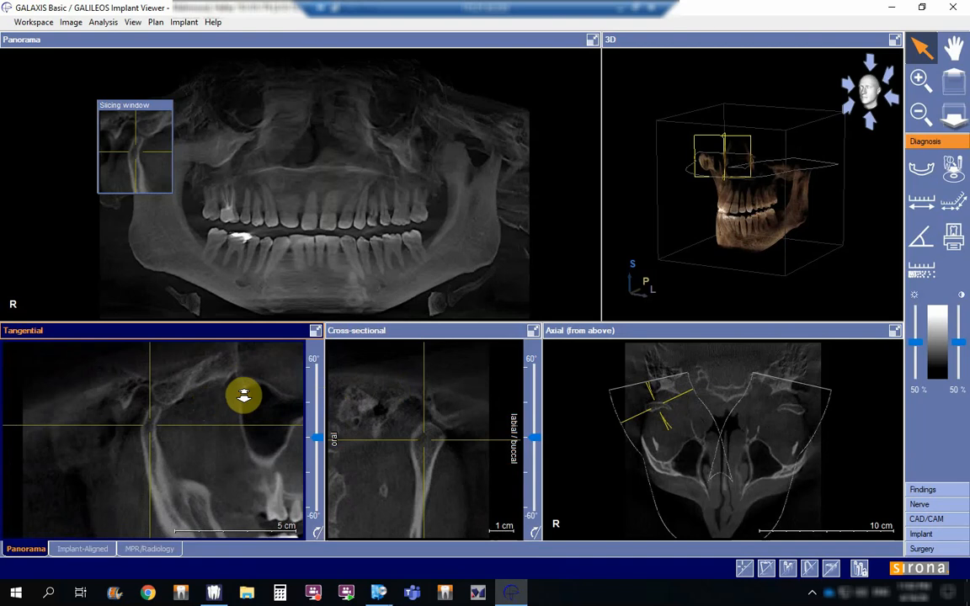
Step: Travel back and forth through the tangential slices to examine the right condyle from its oral to its buccal side
scroll(243, 394, down, 8)
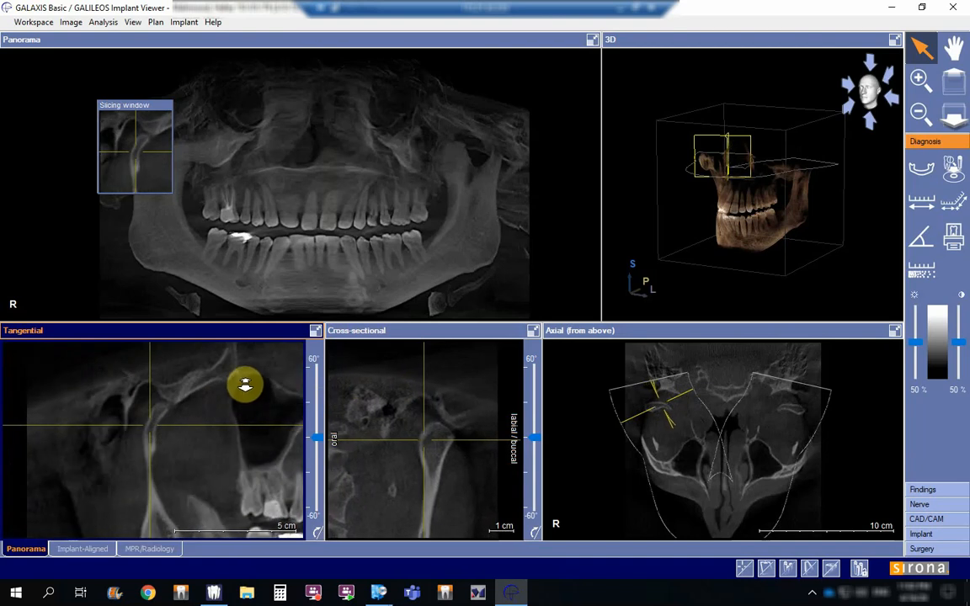
scroll(245, 382, down, 5)
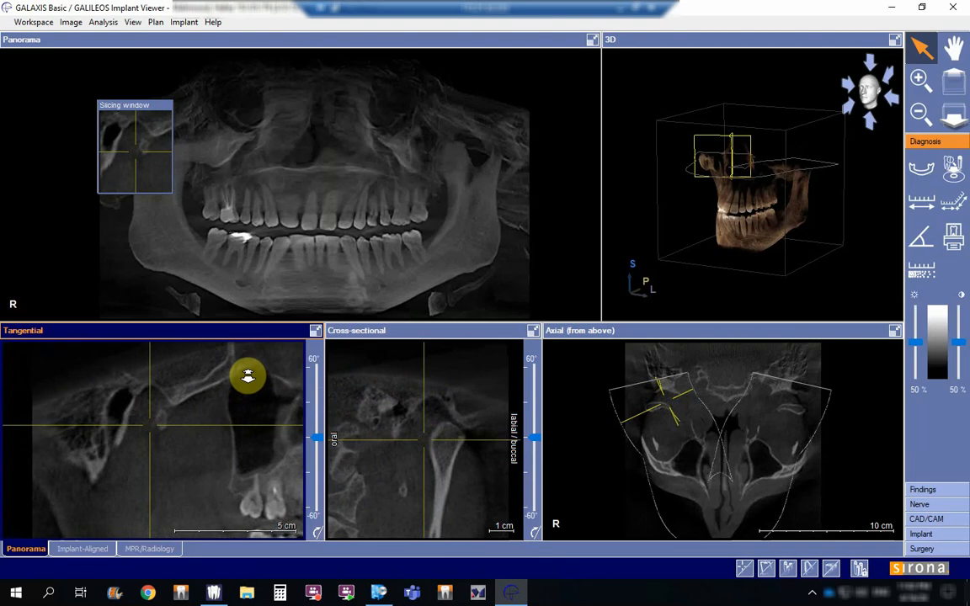
scroll(247, 375, down, 6)
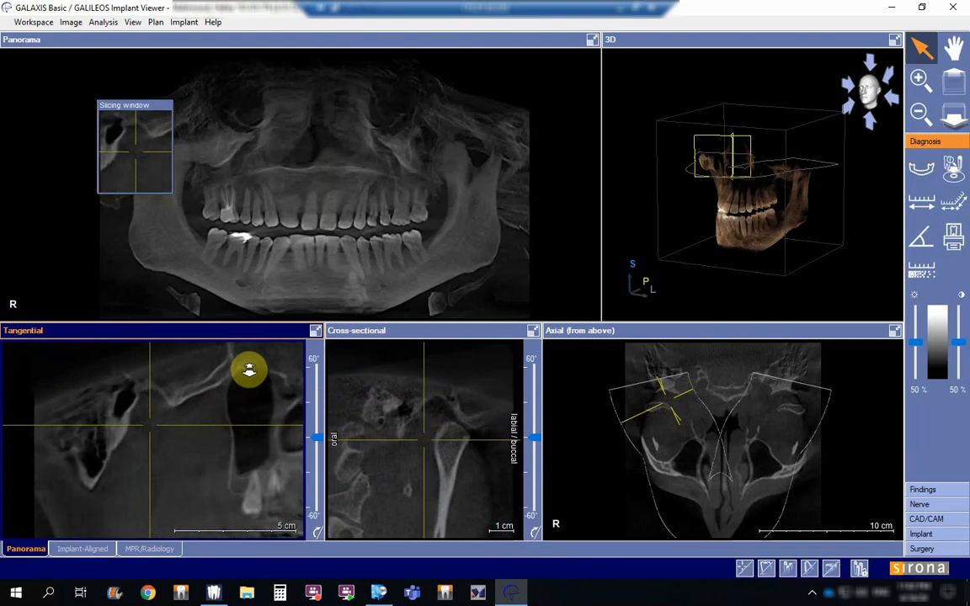
scroll(249, 368, down, 6)
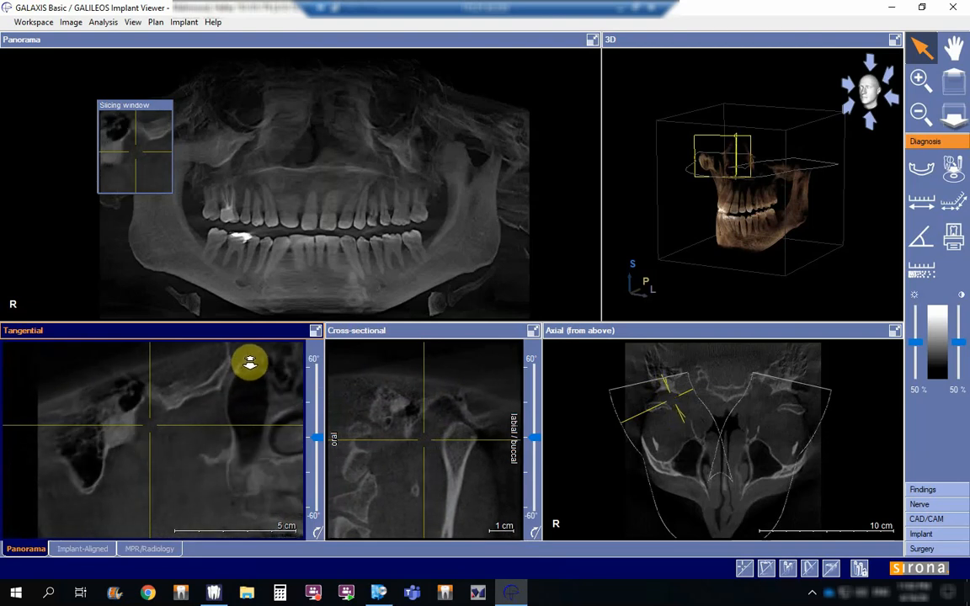
scroll(251, 354, down, 2)
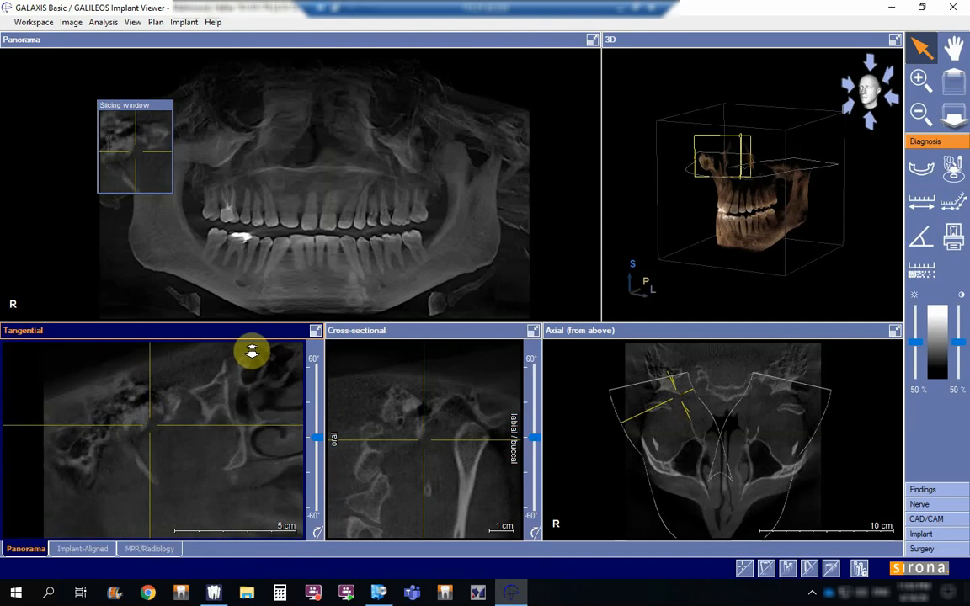
scroll(252, 358, down, 6)
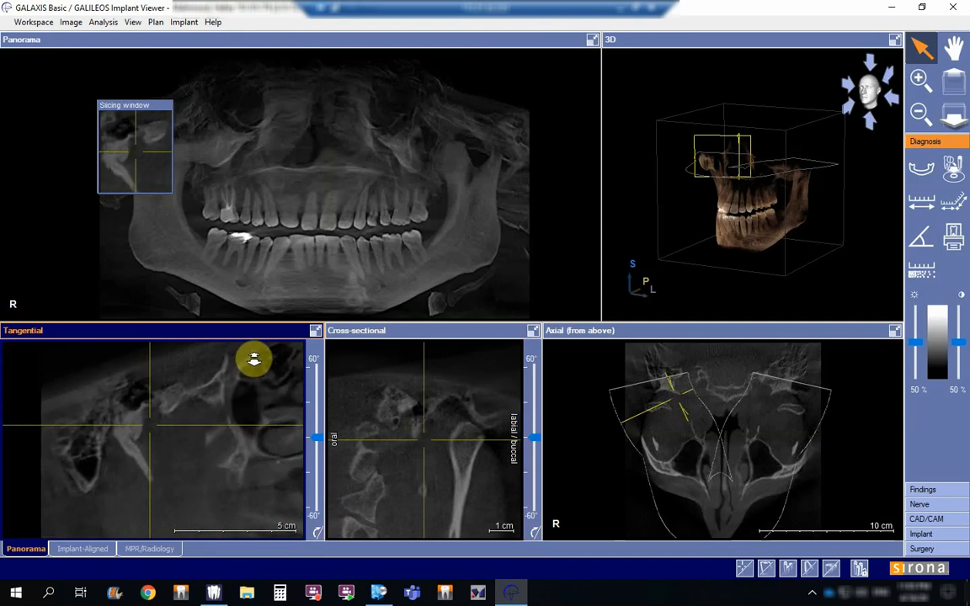
scroll(254, 364, down, 3)
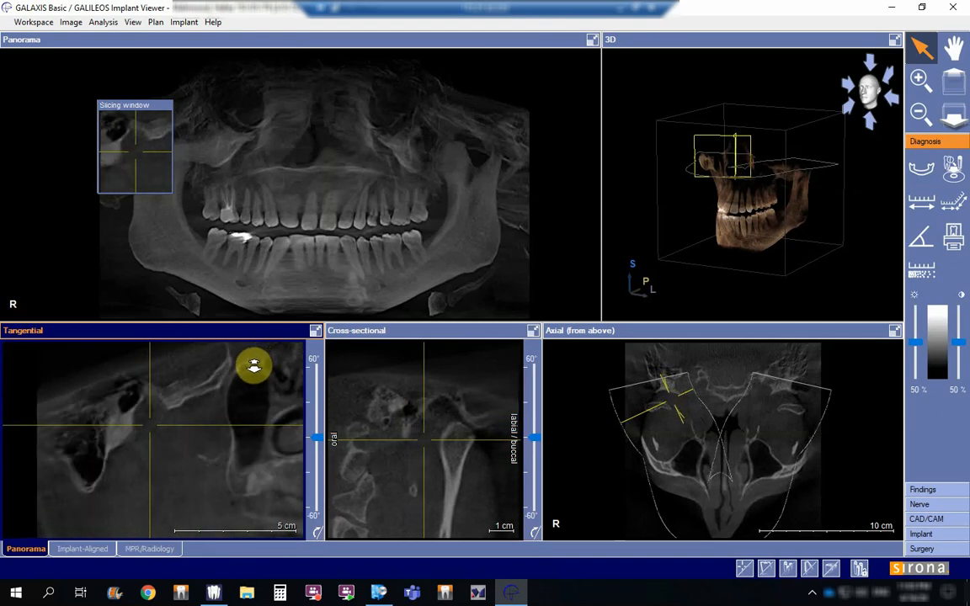
scroll(254, 366, down, 5)
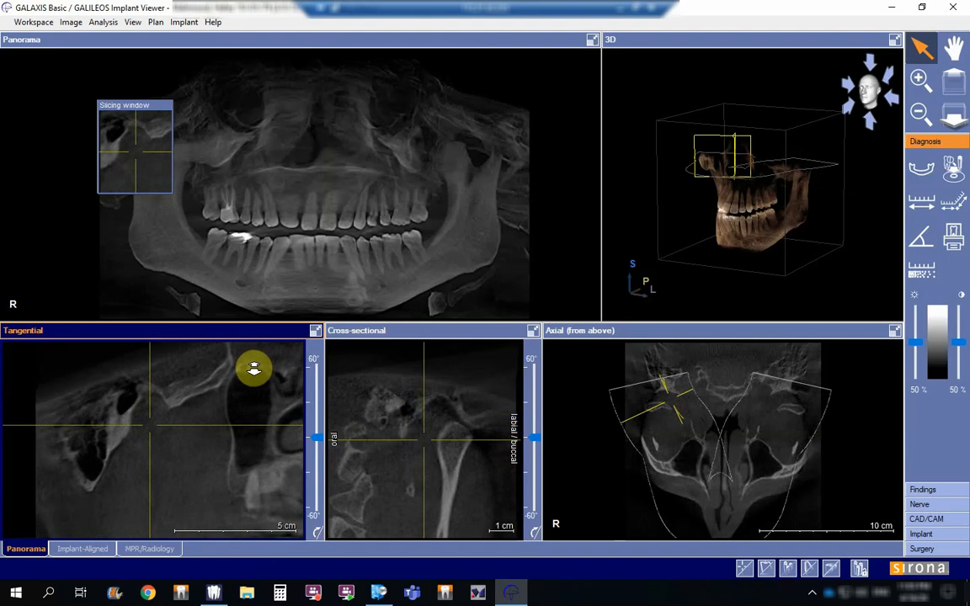
scroll(254, 377, down, 5)
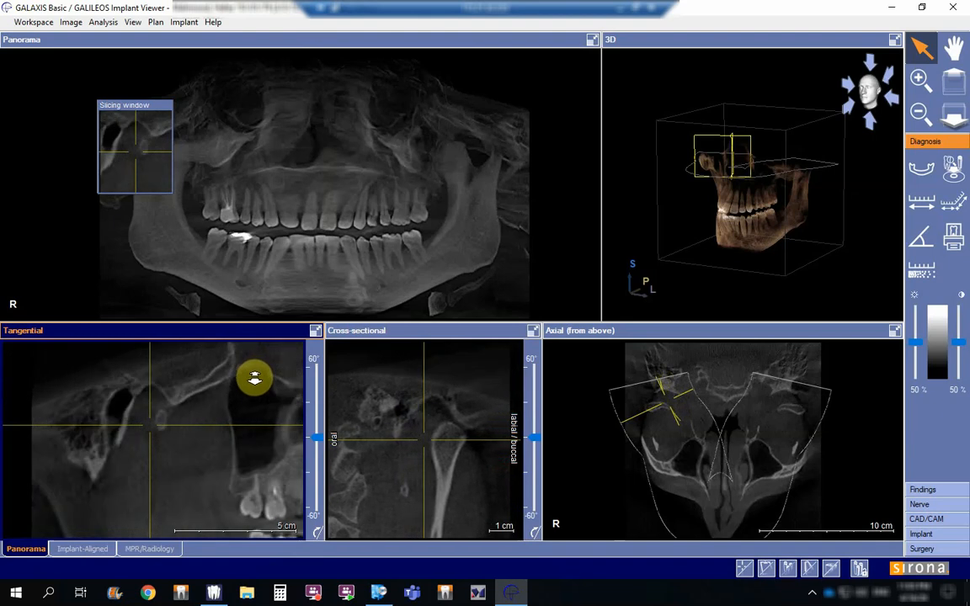
scroll(254, 384, down, 5)
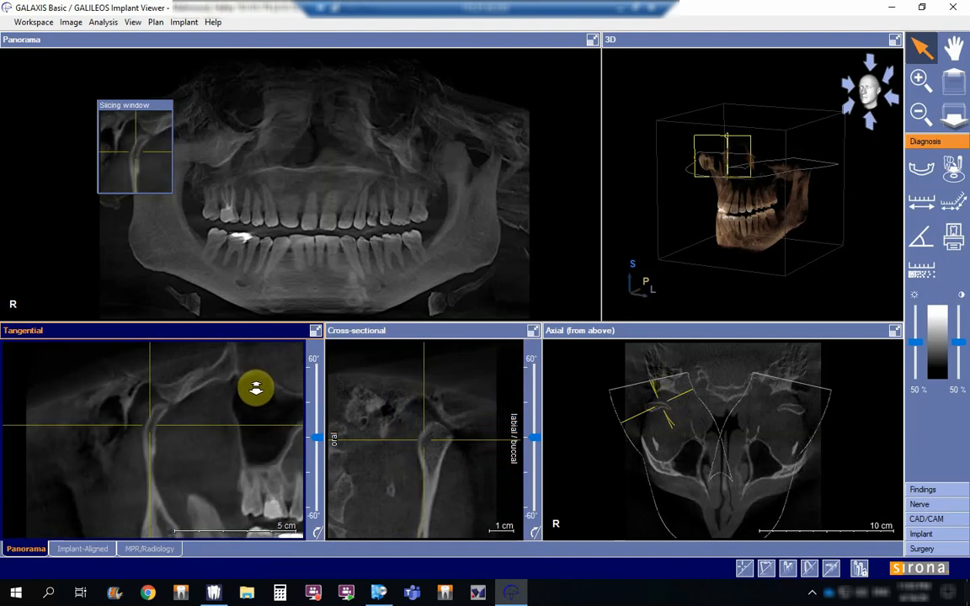
scroll(258, 395, down, 5)
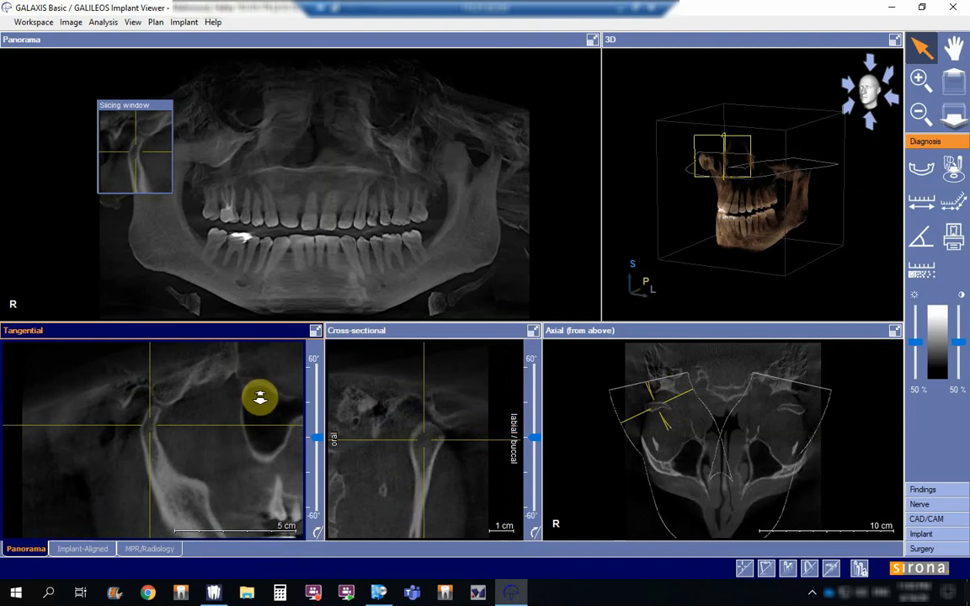
scroll(260, 406, down, 5)
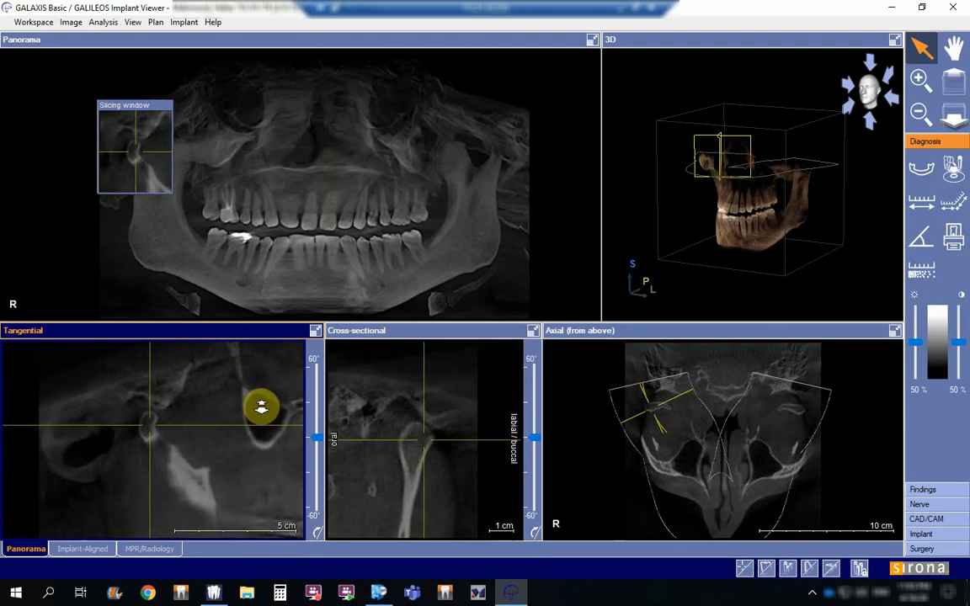
scroll(261, 411, down, 5)
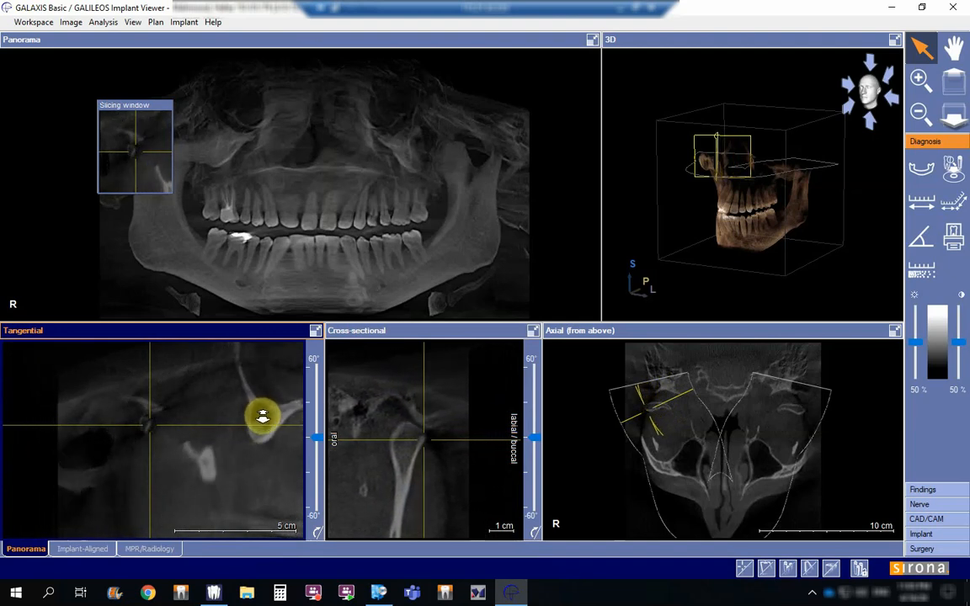
scroll(262, 426, down, 5)
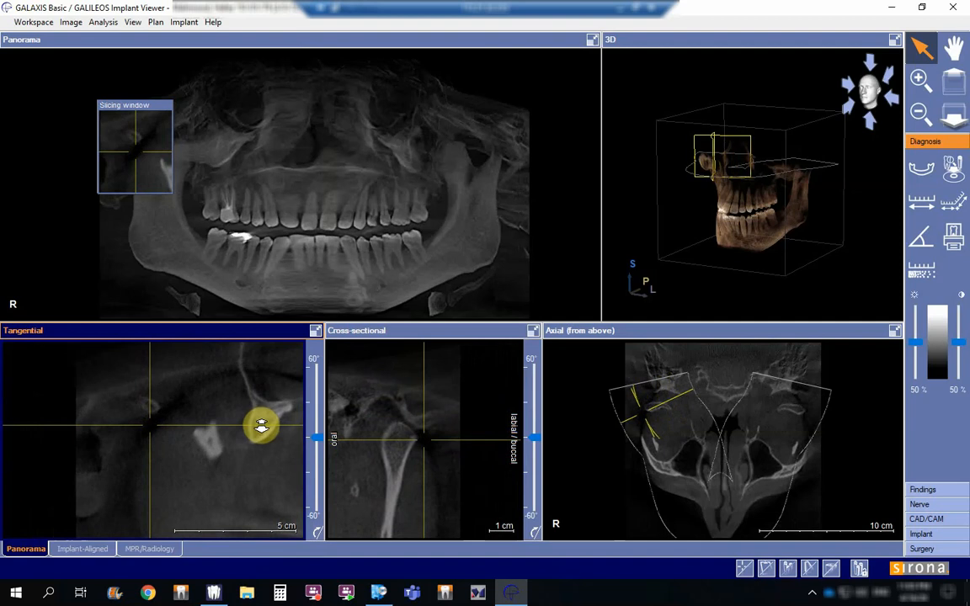
scroll(262, 432, down, 2)
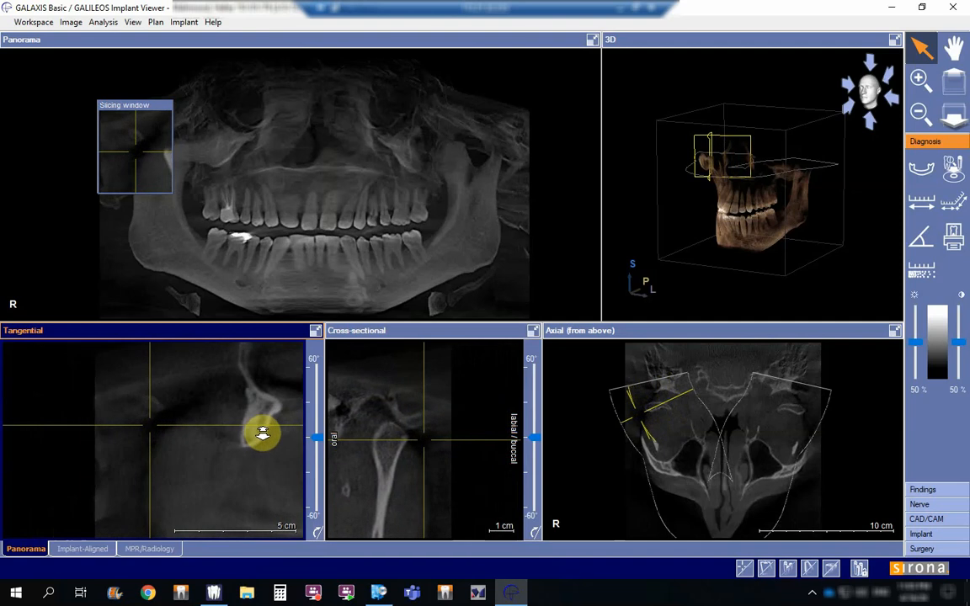
scroll(262, 426, down, 6)
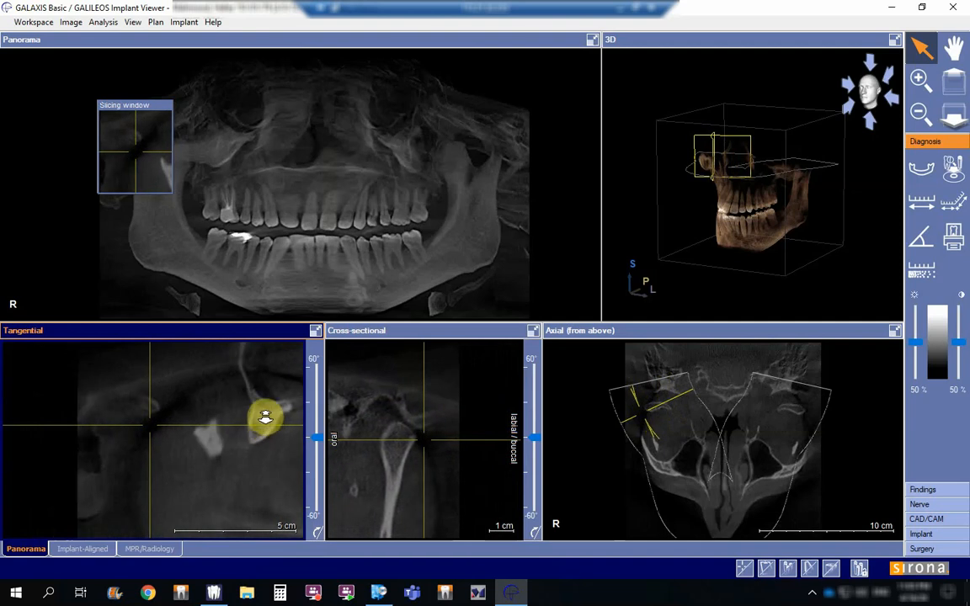
scroll(266, 401, down, 4)
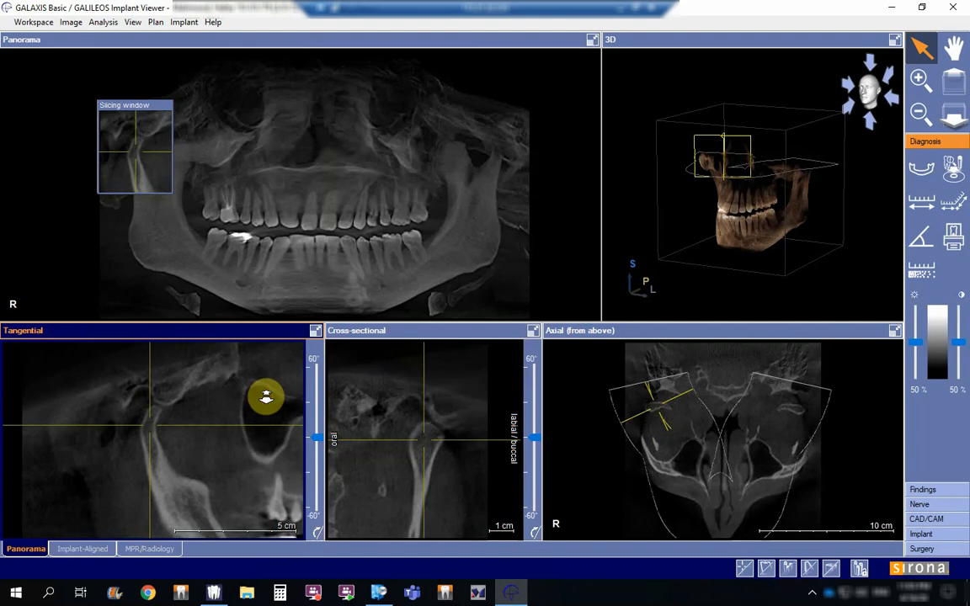
scroll(266, 401, down, 4)
scroll(267, 409, down, 6)
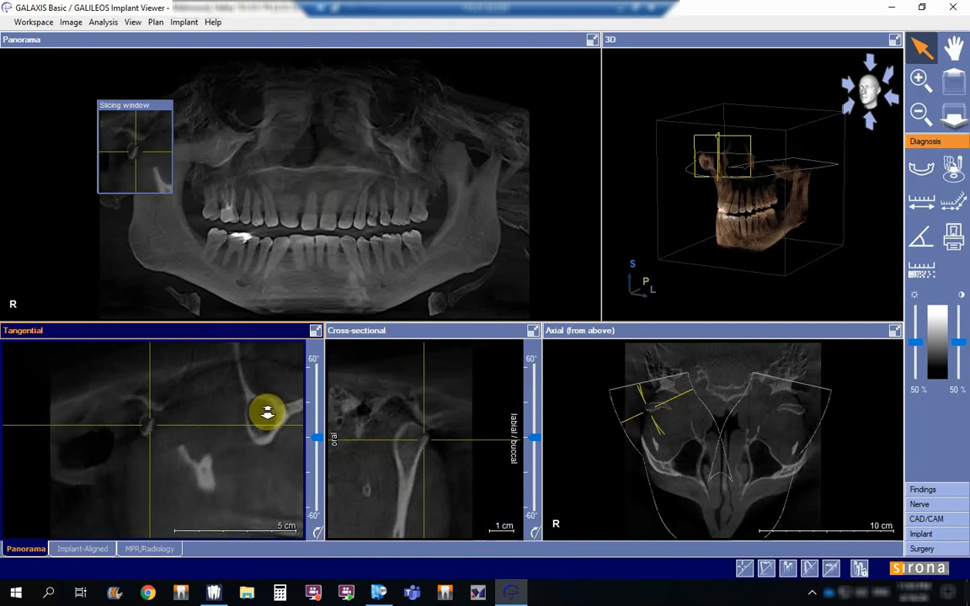
scroll(266, 418, down, 2)
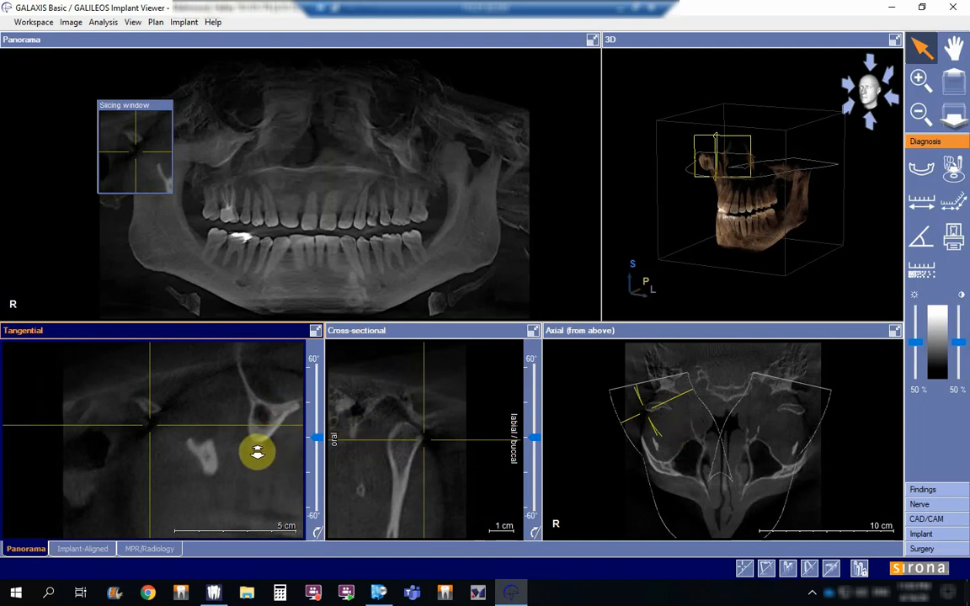
Step: Step repeatedly through the tangential slices between the buccal and oral ends of the right condyle to examine its outline and joint space
scroll(257, 447, down, 6)
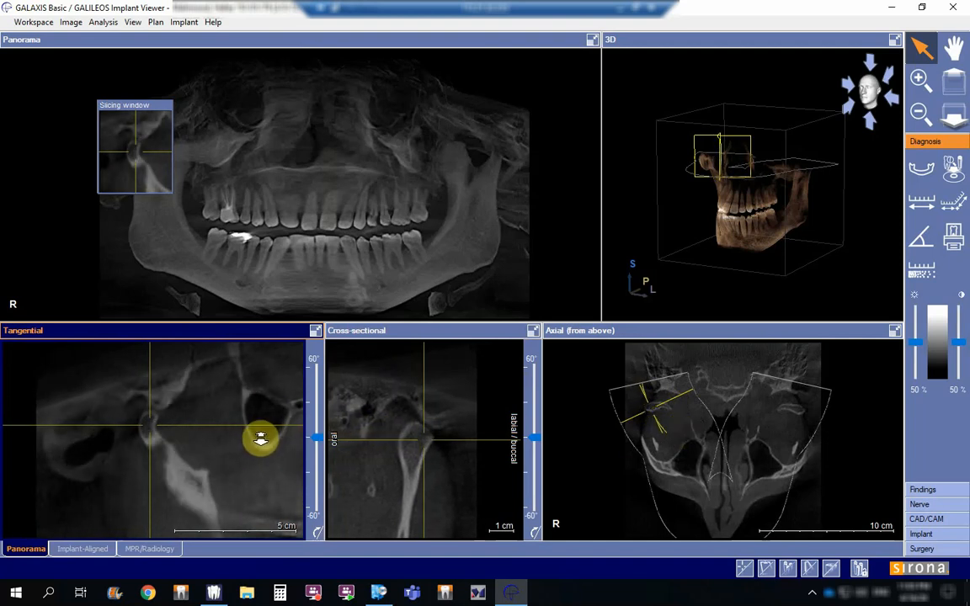
scroll(261, 437, down, 4)
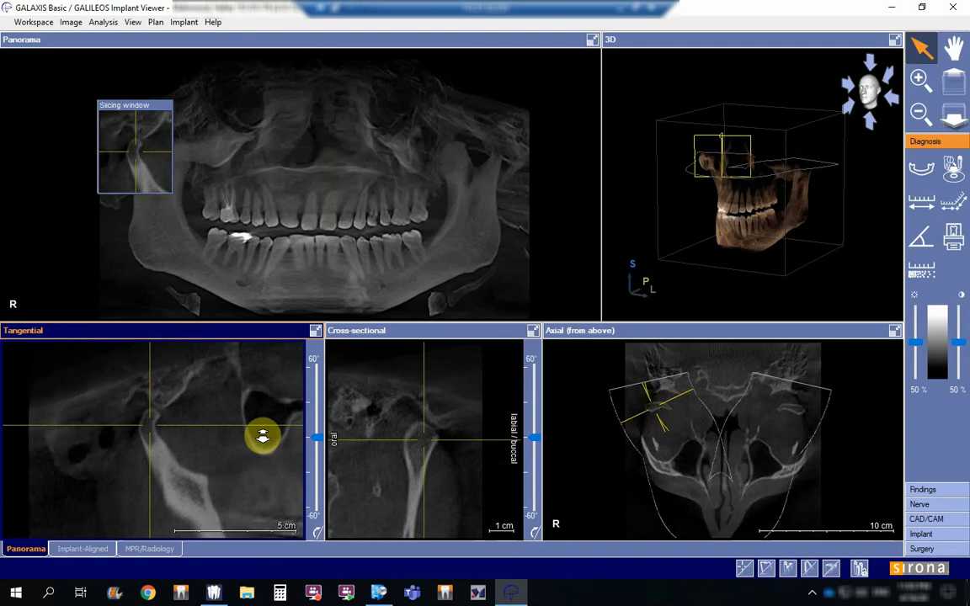
scroll(263, 433, down, 6)
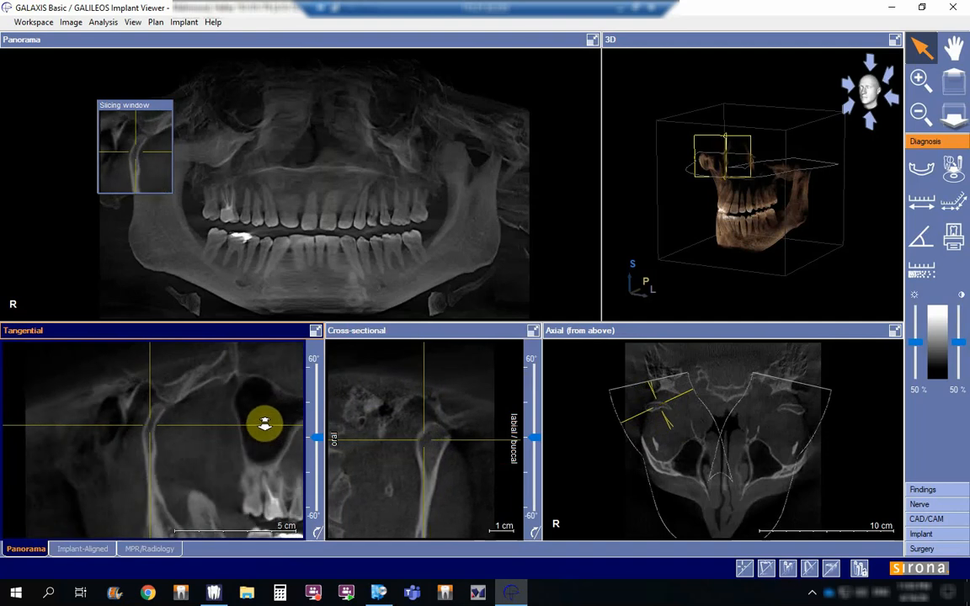
scroll(264, 423, down, 5)
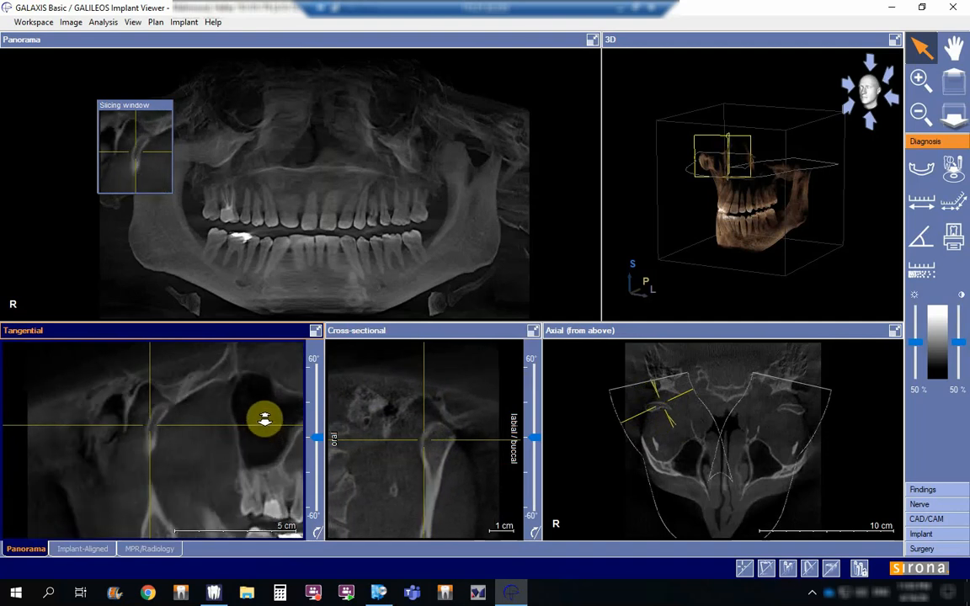
scroll(266, 430, down, 7)
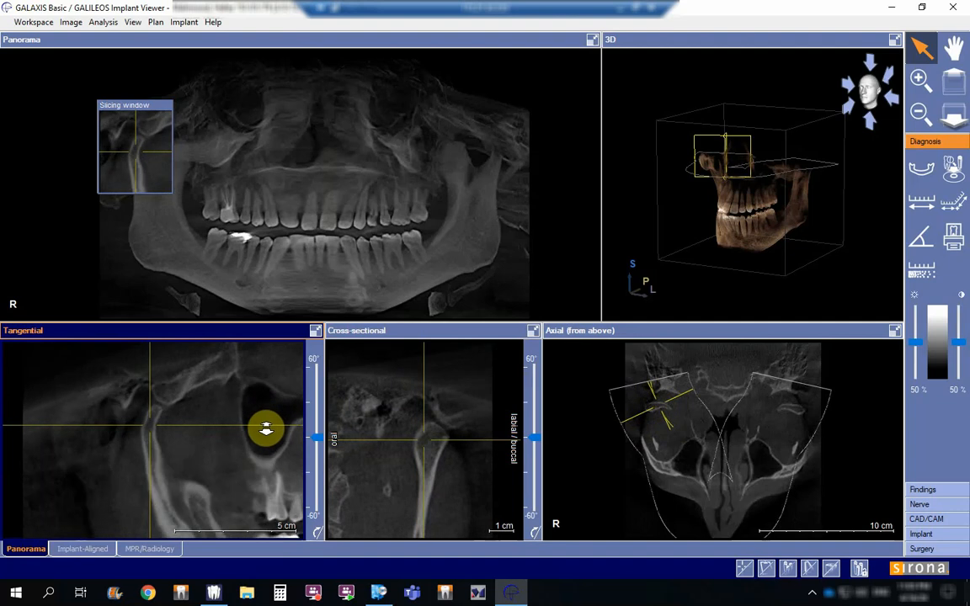
scroll(266, 429, down, 6)
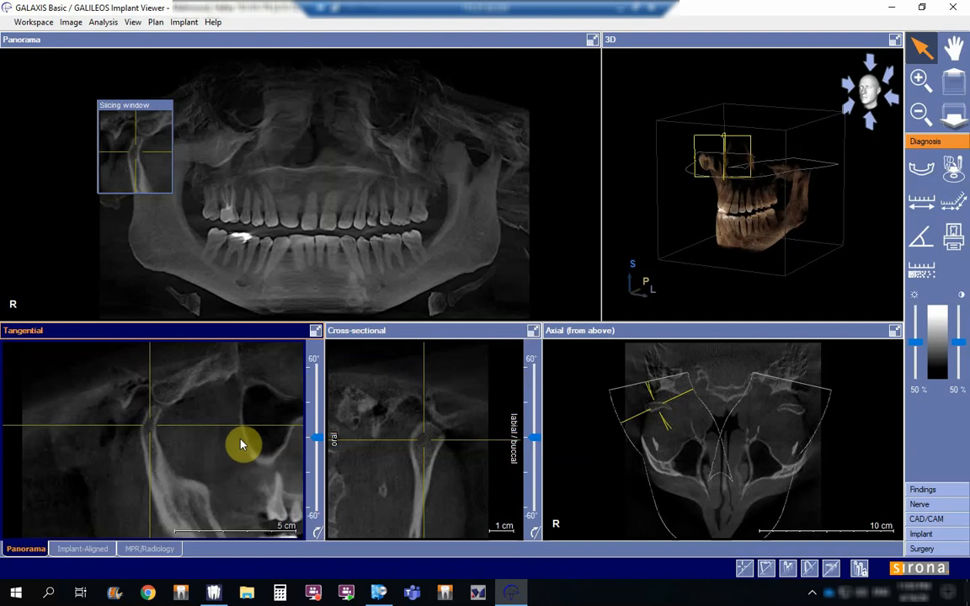
drag(233, 463, 239, 438)
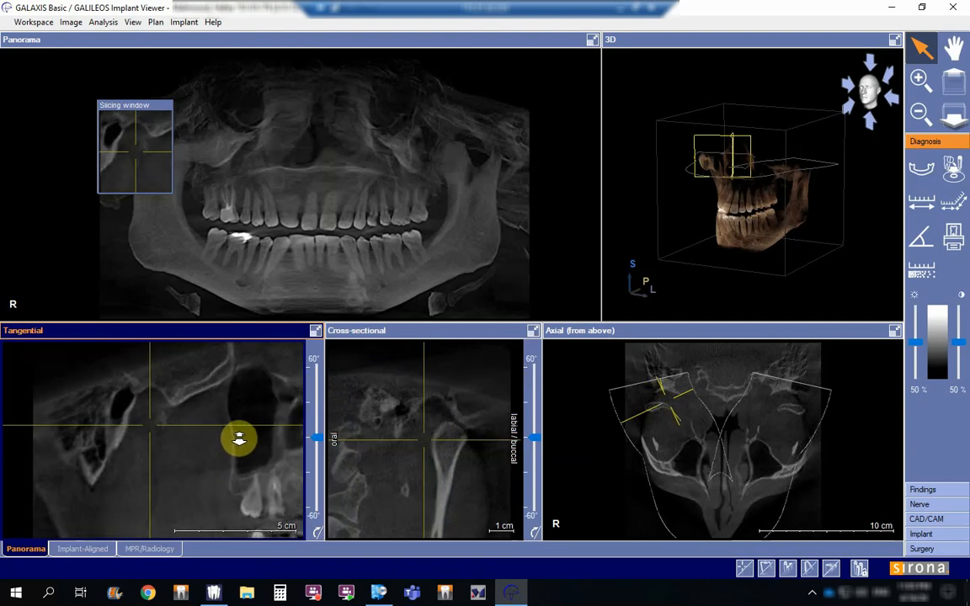
drag(239, 438, 247, 459)
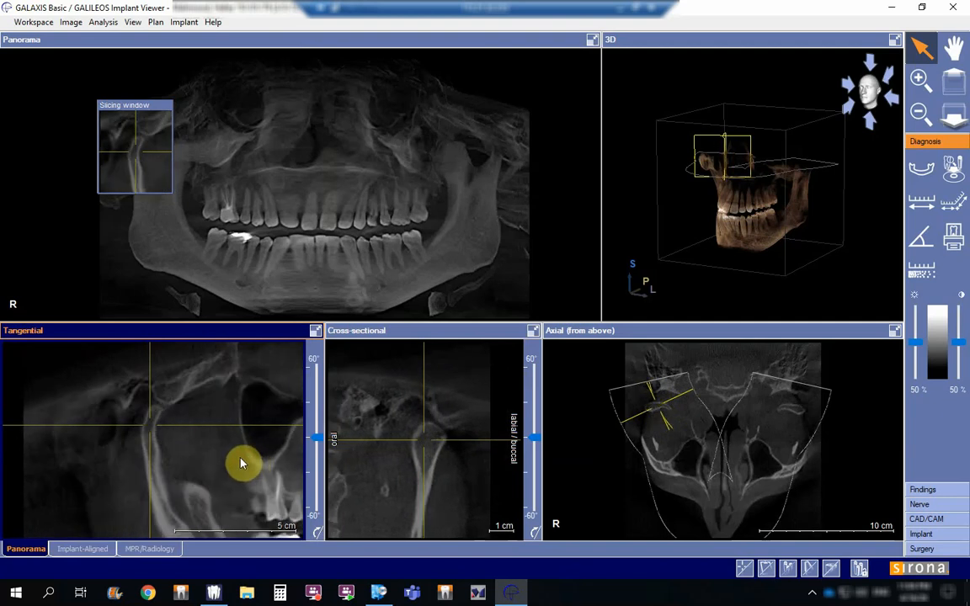
drag(241, 463, 208, 440)
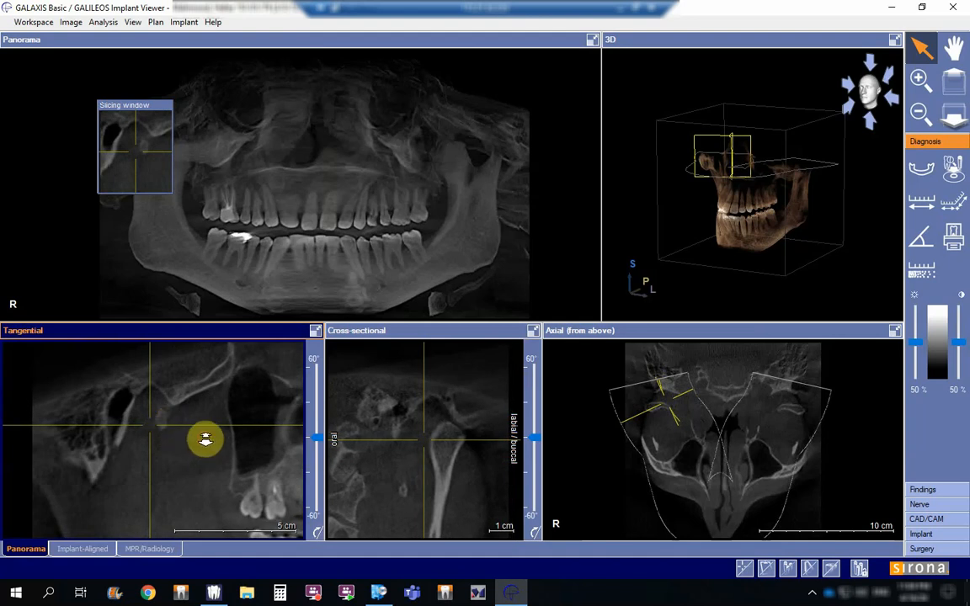
drag(206, 438, 217, 459)
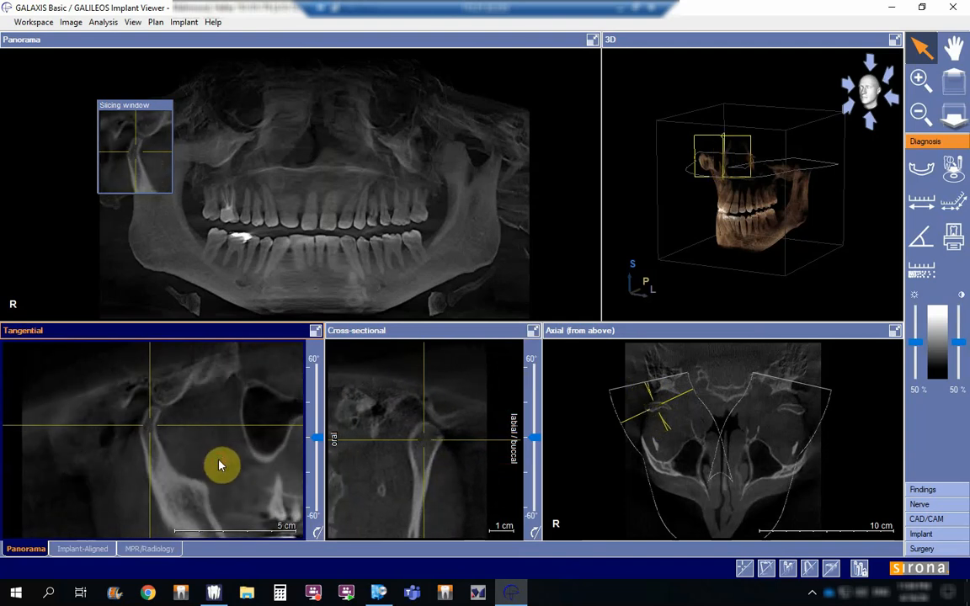
Step: Adjust the cross-sectional view's zoom and position to frame the right condyle and its surrounding joint area
click(407, 483)
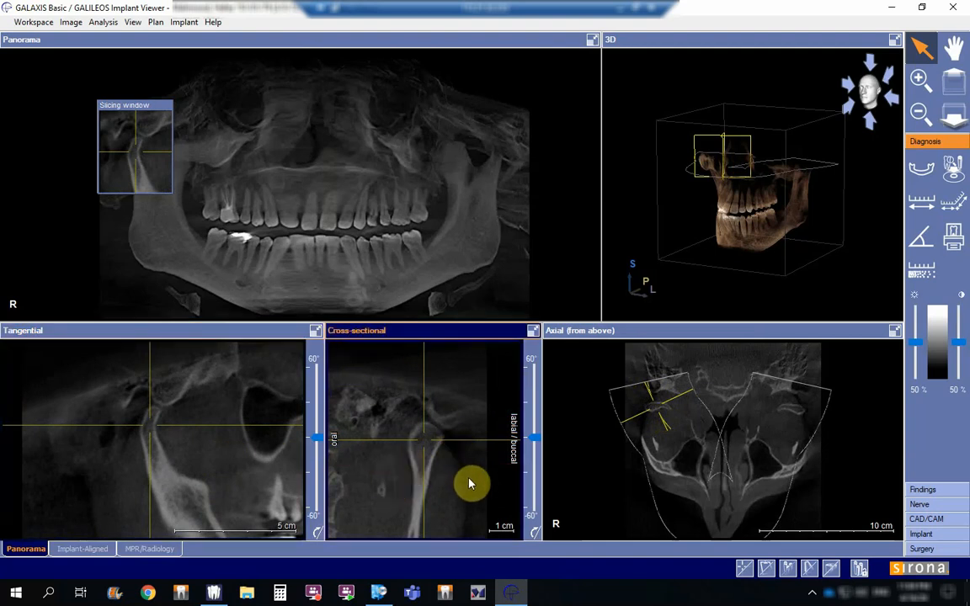
scroll(464, 485, down, 3)
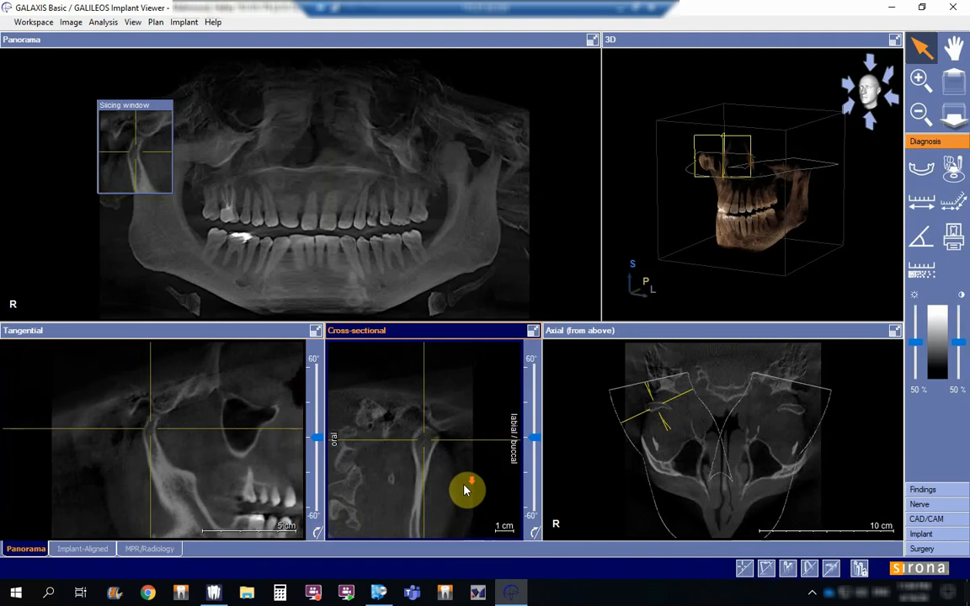
scroll(464, 489, up, 5)
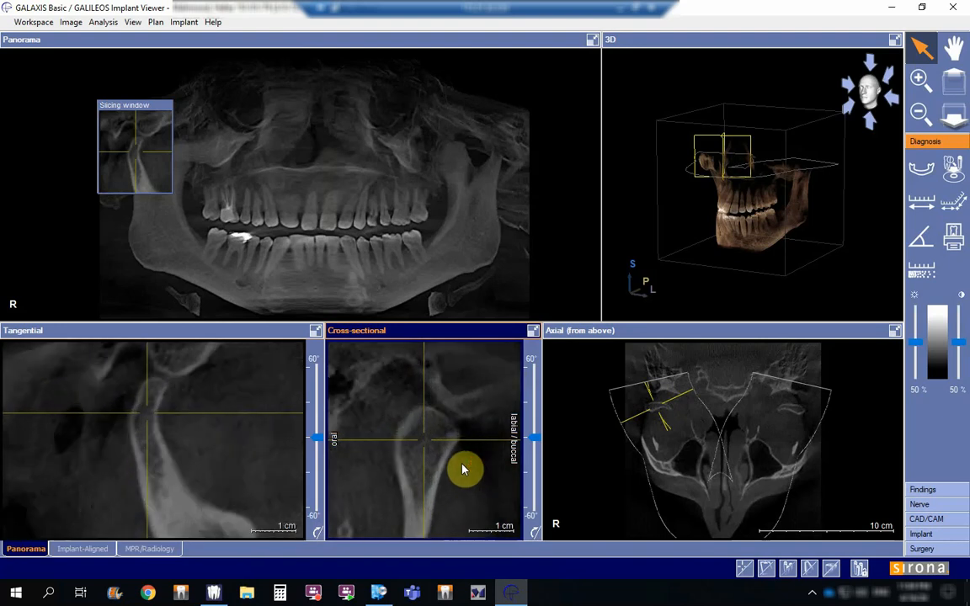
scroll(463, 470, down, 4)
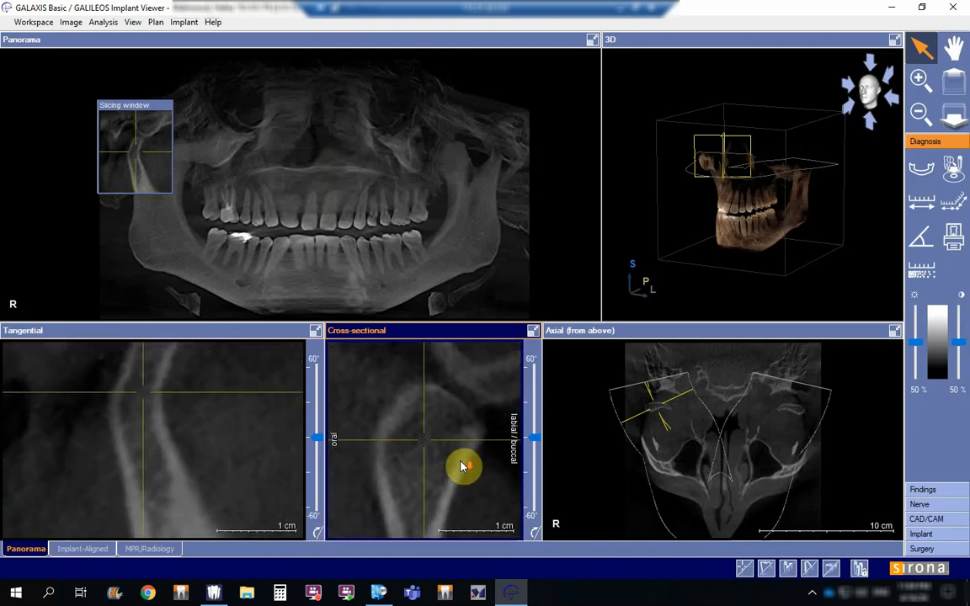
scroll(463, 467, down, 4)
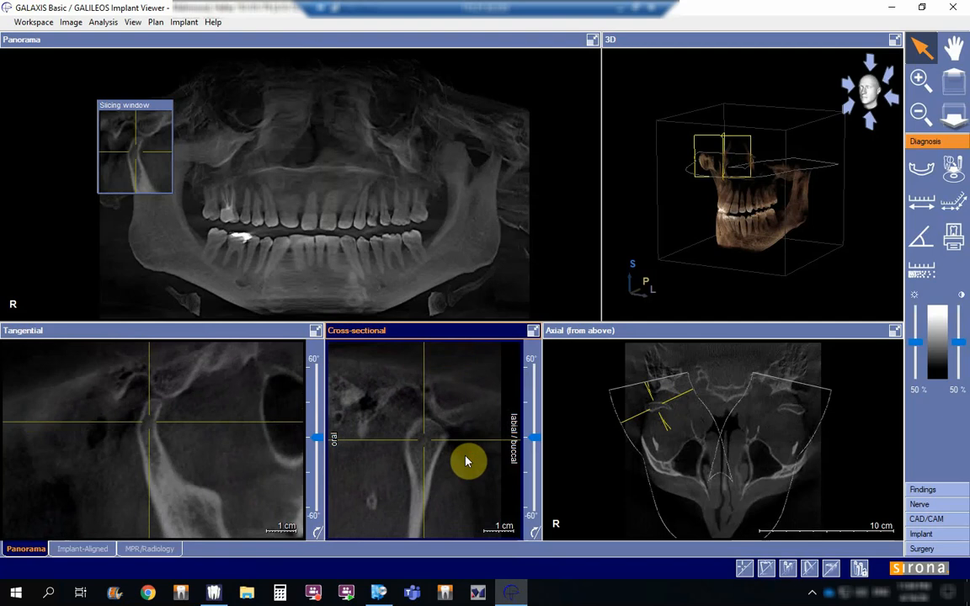
mouse_move(472, 484)
middle_down()
mouse_move(454, 448)
mouse_move(432, 451)
mouse_move(481, 446)
mouse_move(479, 459)
mouse_move(490, 459)
mouse_move(477, 466)
middle_up()
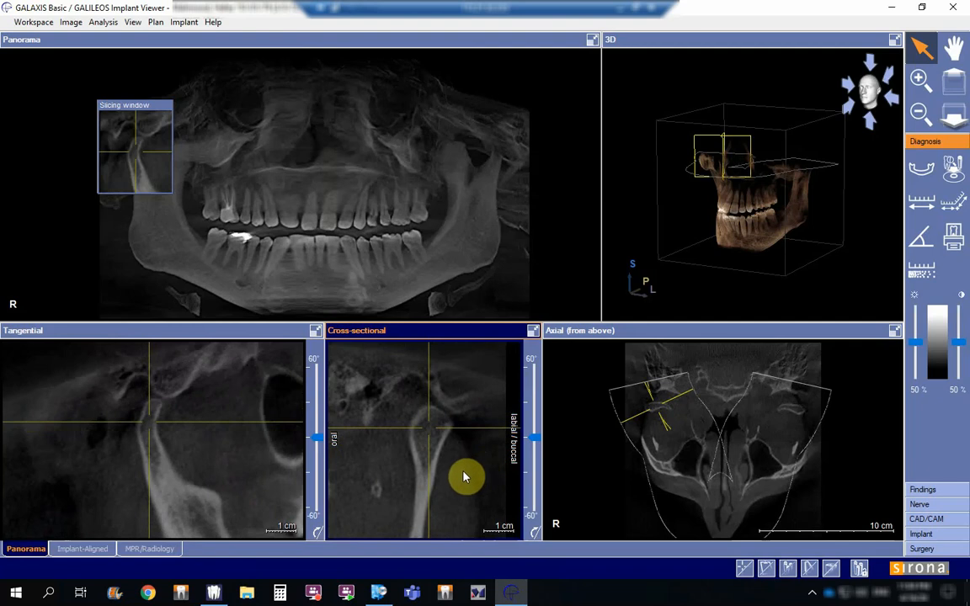
Step: Travel backward and forward through the cross-sectional slices of the right condyle, and move the crosshair within the condylar head
drag(462, 472, 442, 478)
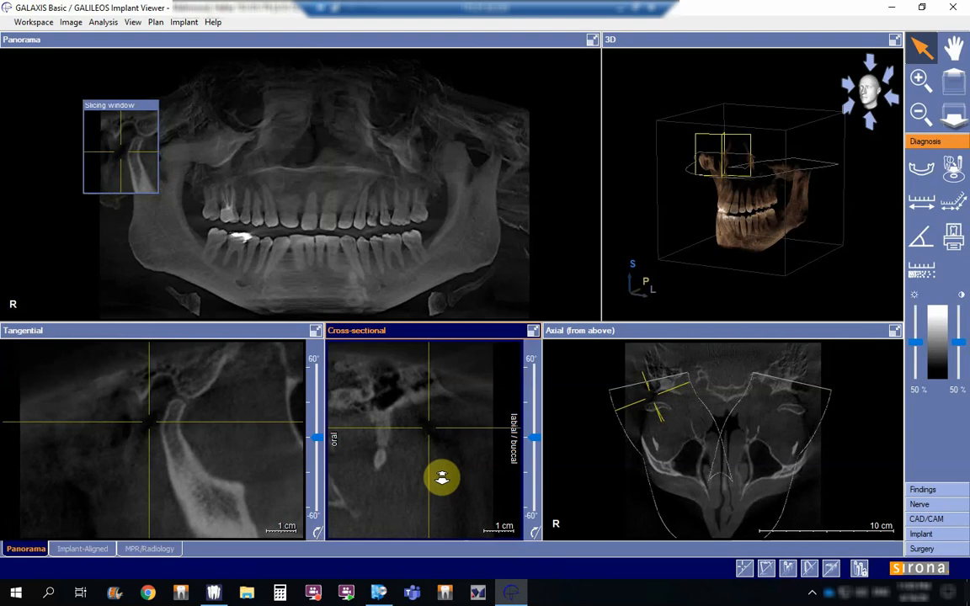
drag(442, 478, 451, 528)
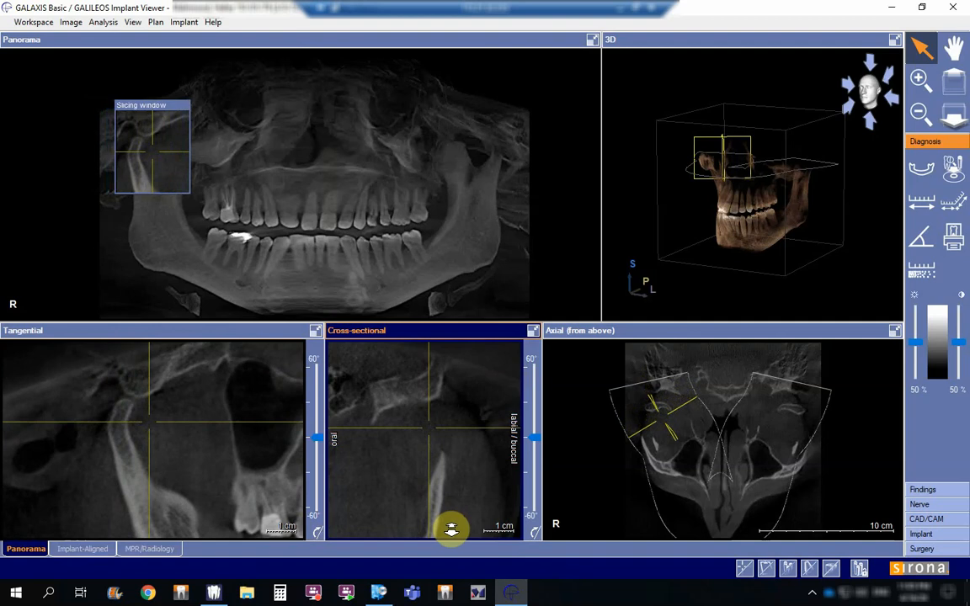
drag(451, 528, 462, 503)
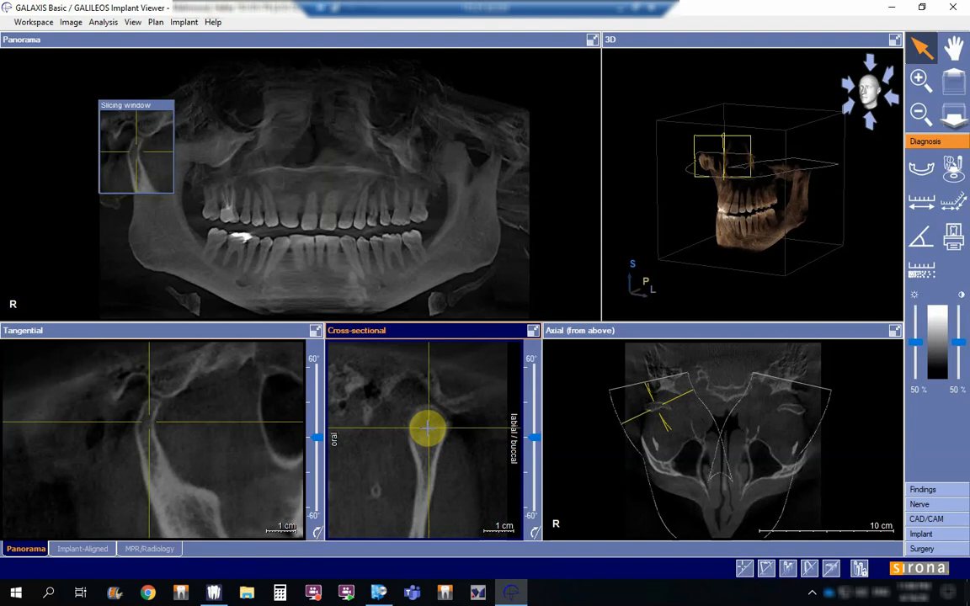
drag(427, 427, 458, 445)
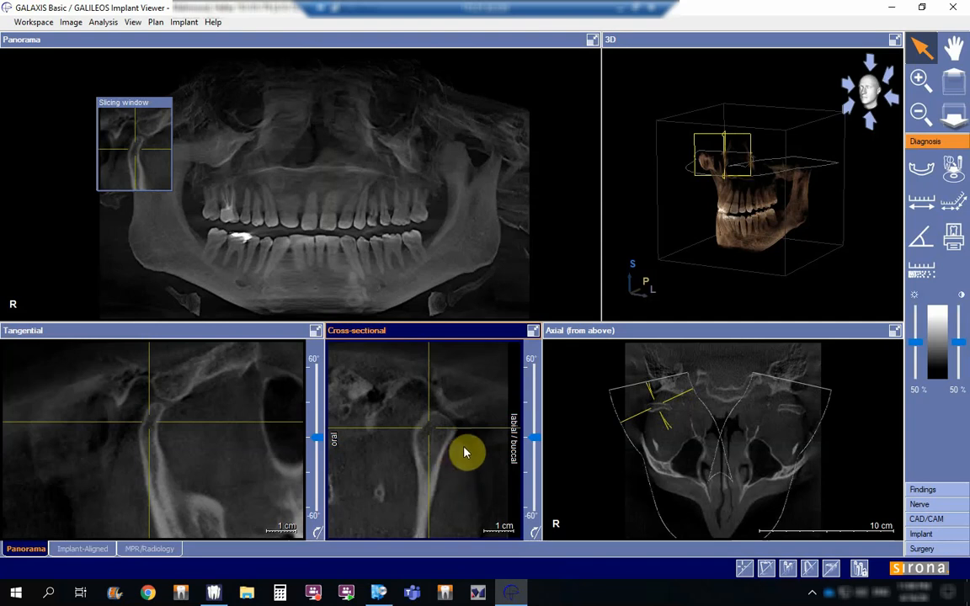
Step: Zoom and reposition the axial view so that both condyles fit in it
click(643, 438)
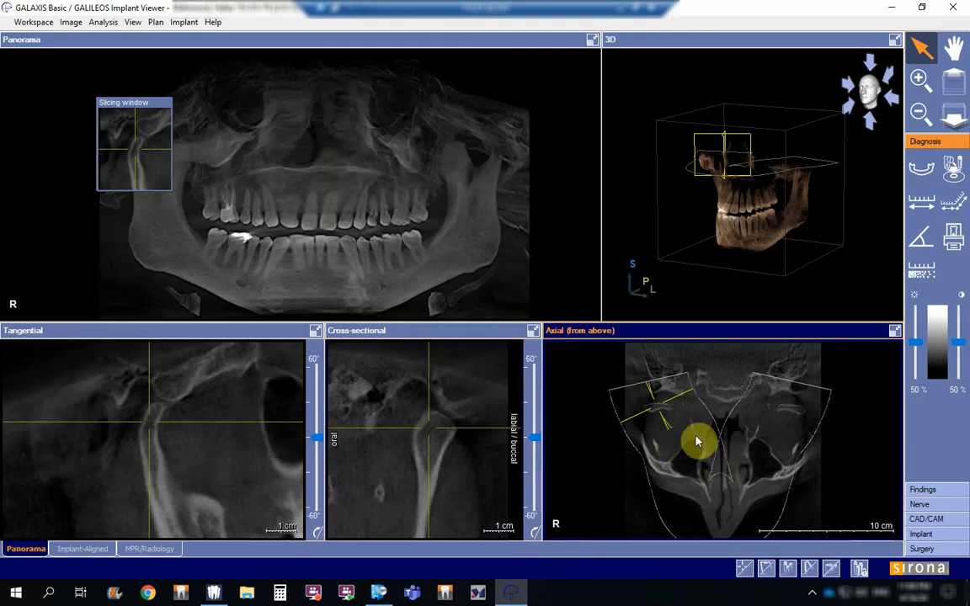
scroll(749, 444, down, 4)
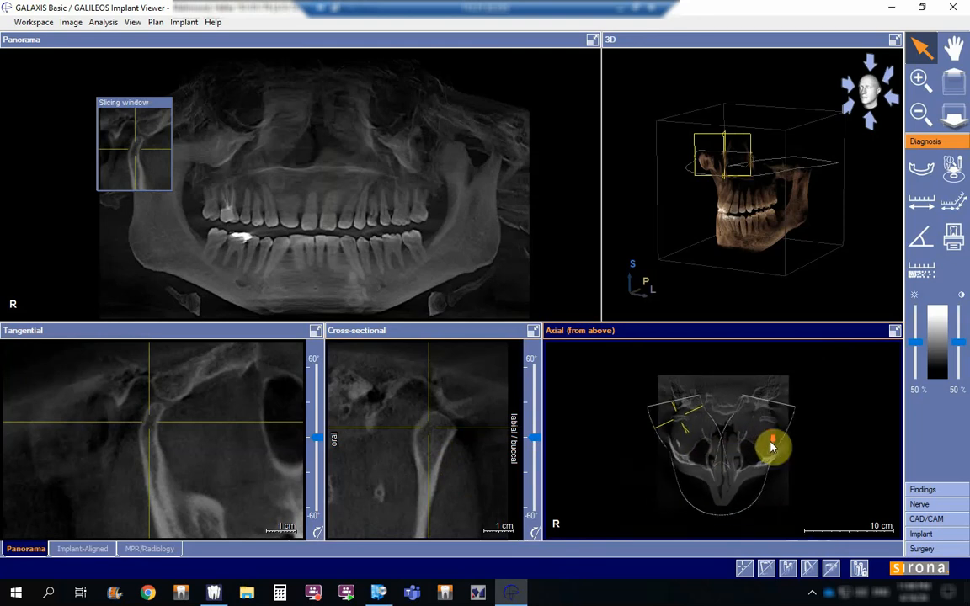
scroll(771, 448, up, 5)
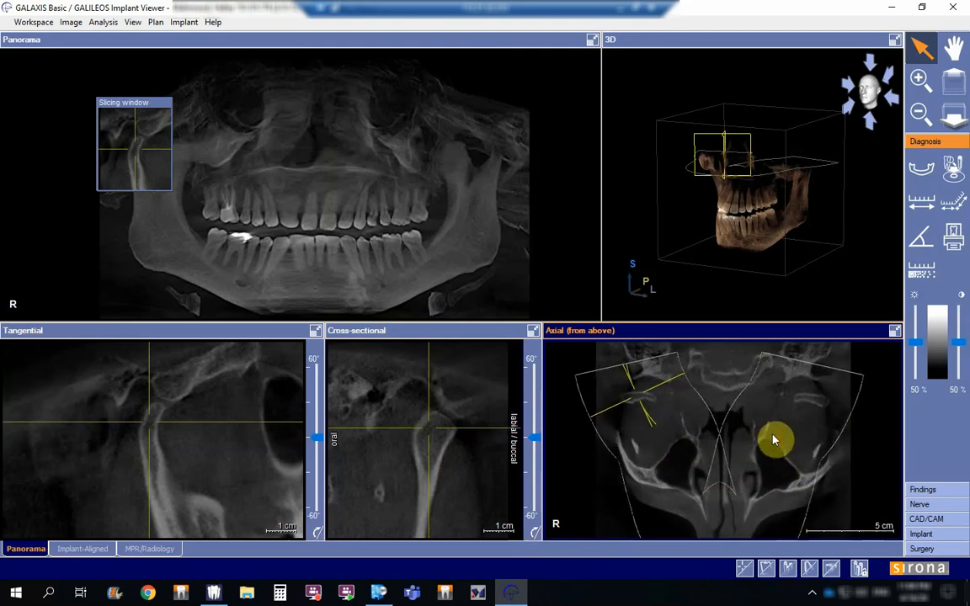
scroll(775, 440, down, 3)
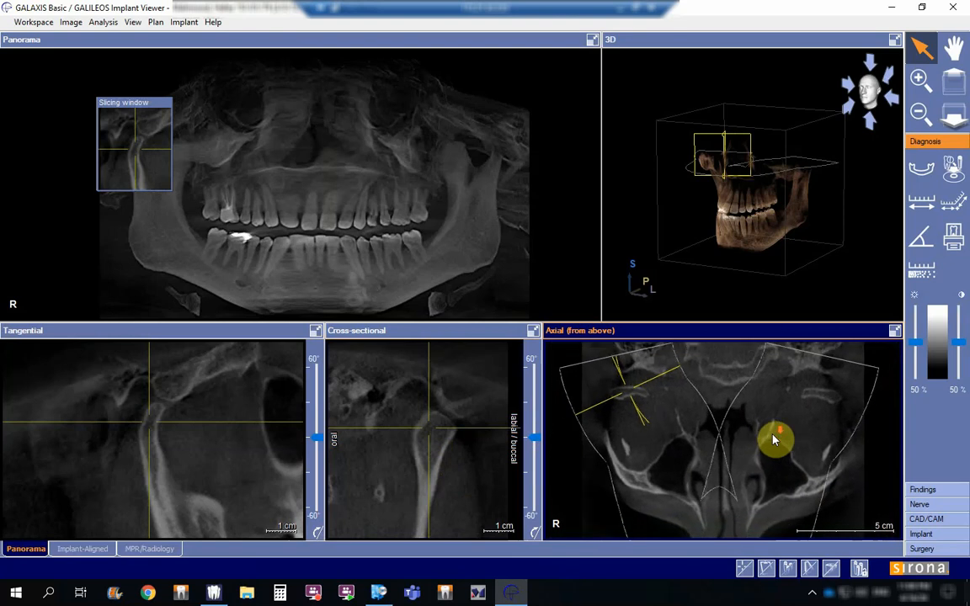
drag(739, 444, 773, 470)
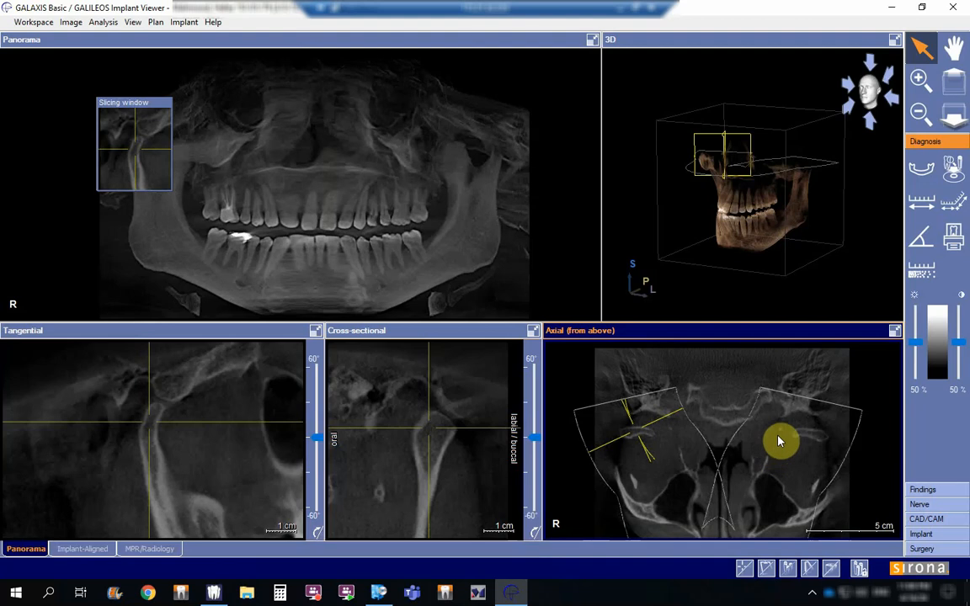
Step: Travel through the axial slices at the level of both condyles, also with the axial view enlarged, and restore the multi-view layout
drag(773, 433, 764, 402)
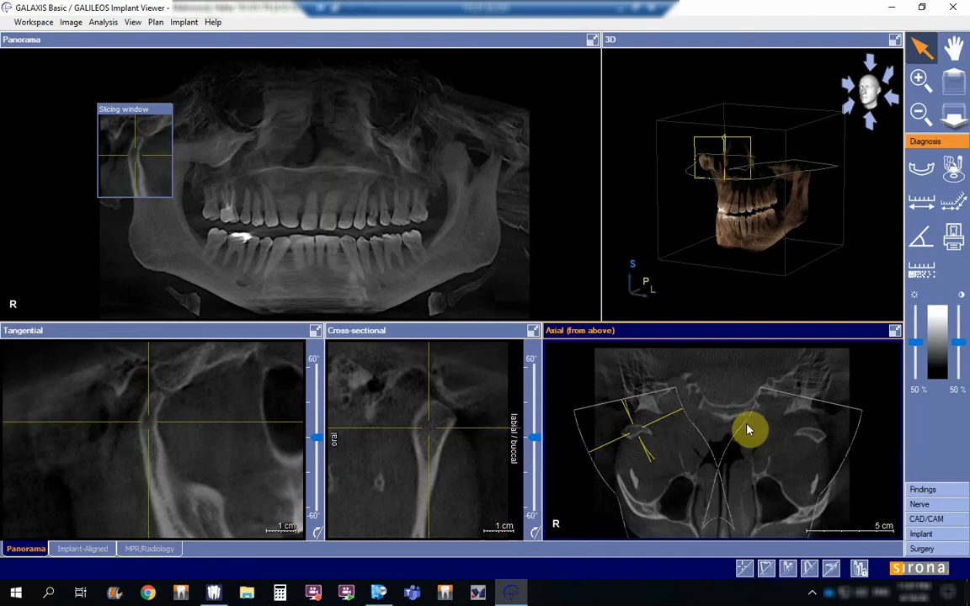
double_click(745, 333)
drag(608, 382, 664, 423)
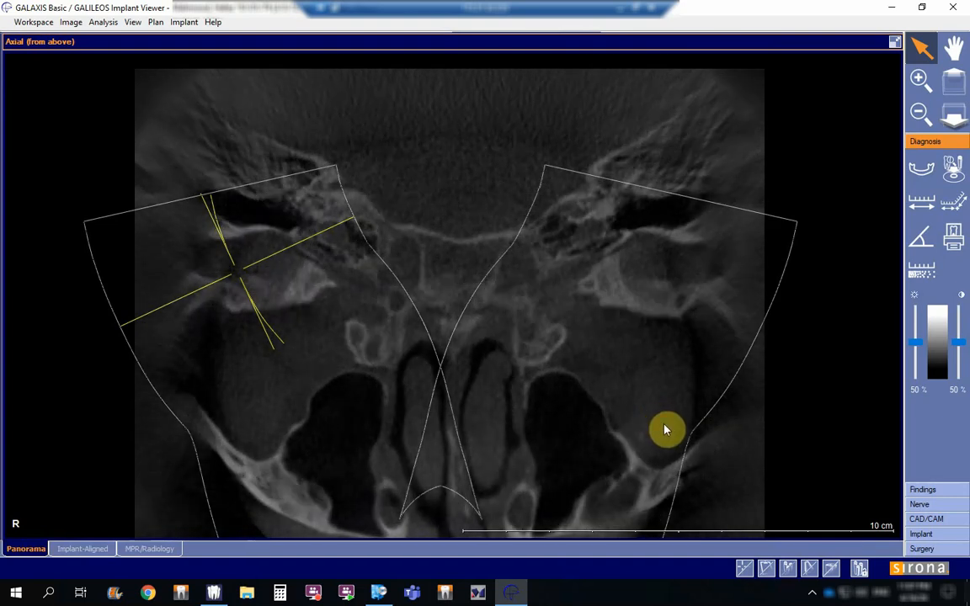
click(894, 42)
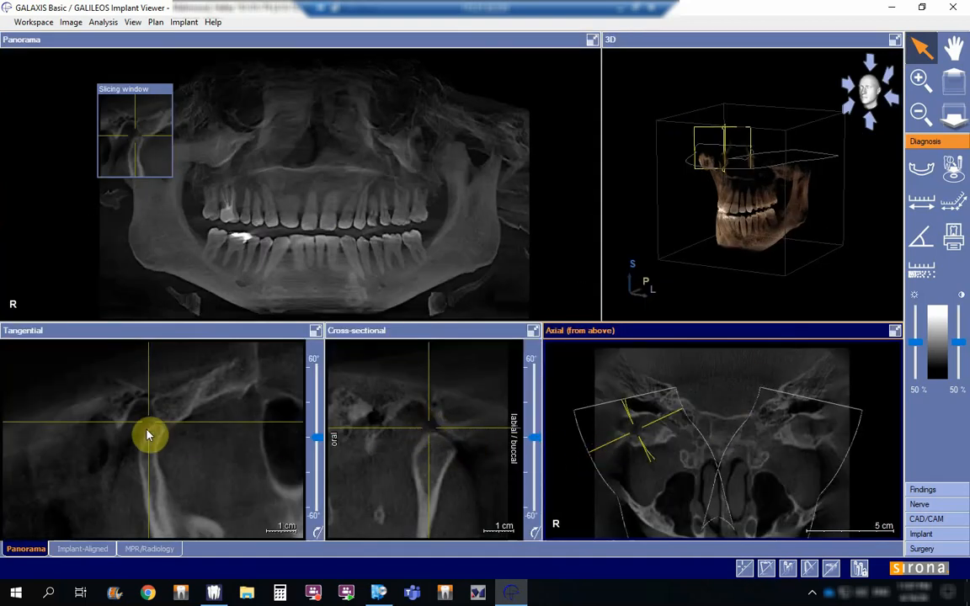
Step: Place the crosshair in the right condylar head in the cross-sectional view and examine the tangential slices at full size before restoring the layout
click(428, 425)
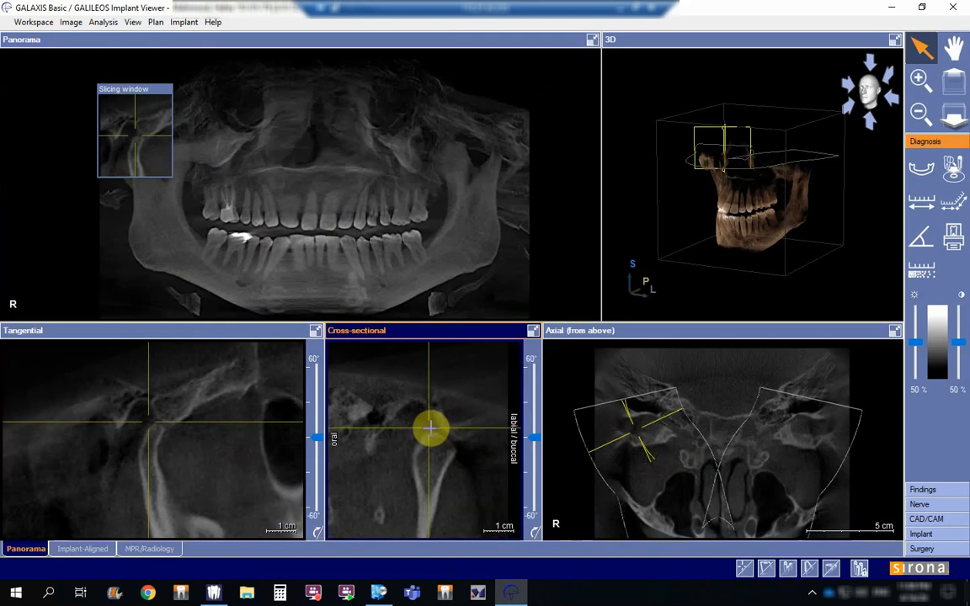
drag(429, 426, 432, 450)
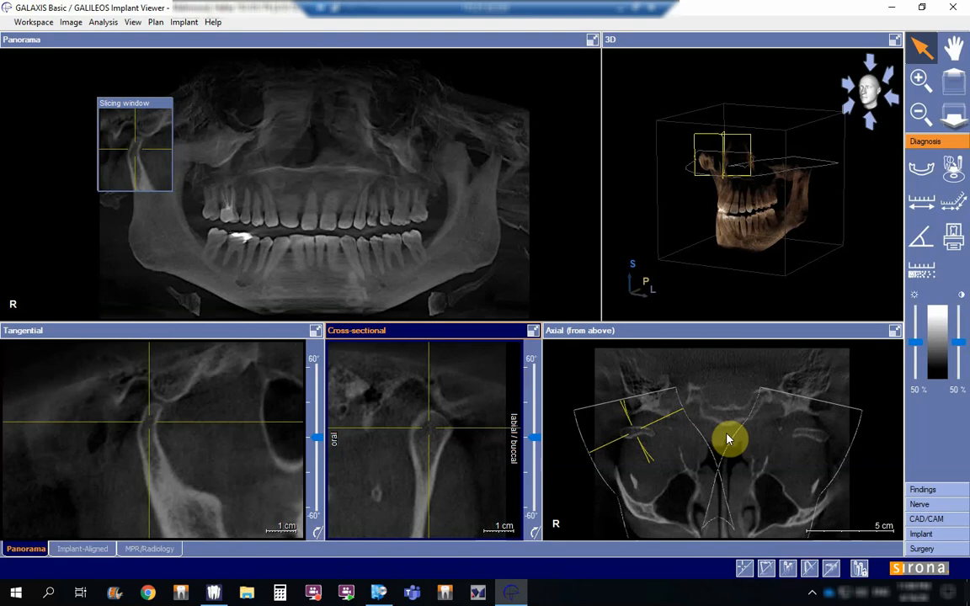
double_click(125, 334)
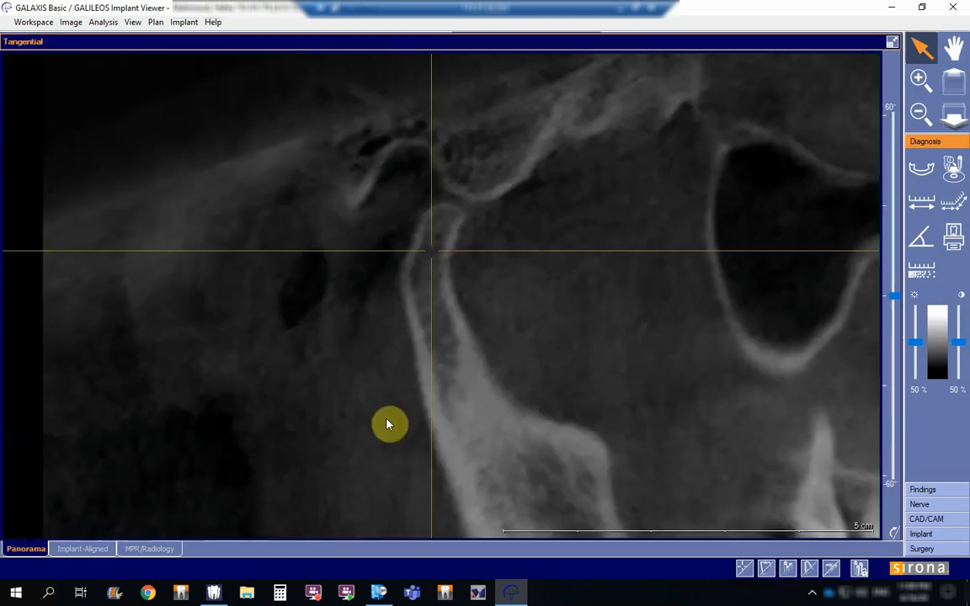
drag(625, 419, 652, 335)
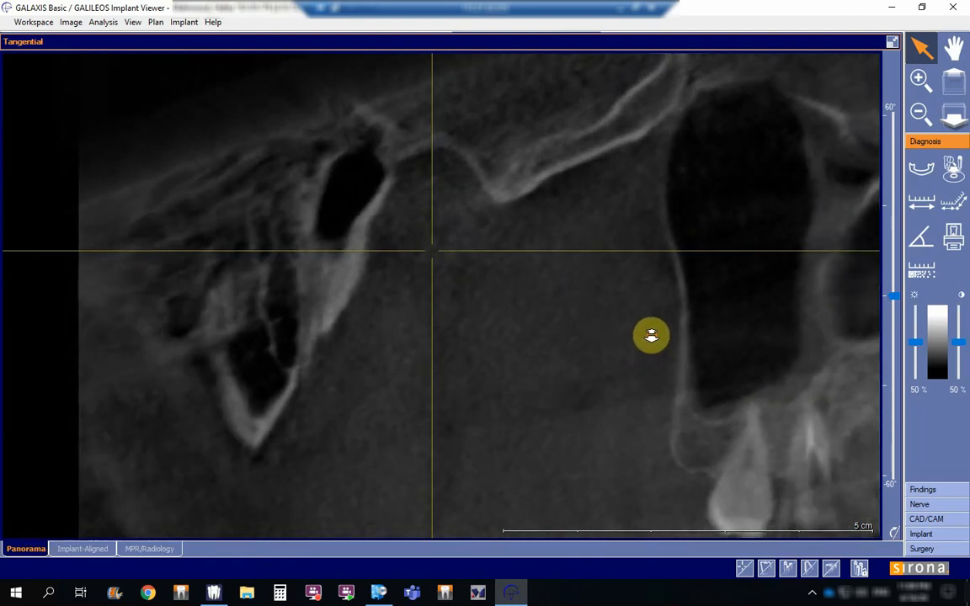
drag(500, 362, 518, 442)
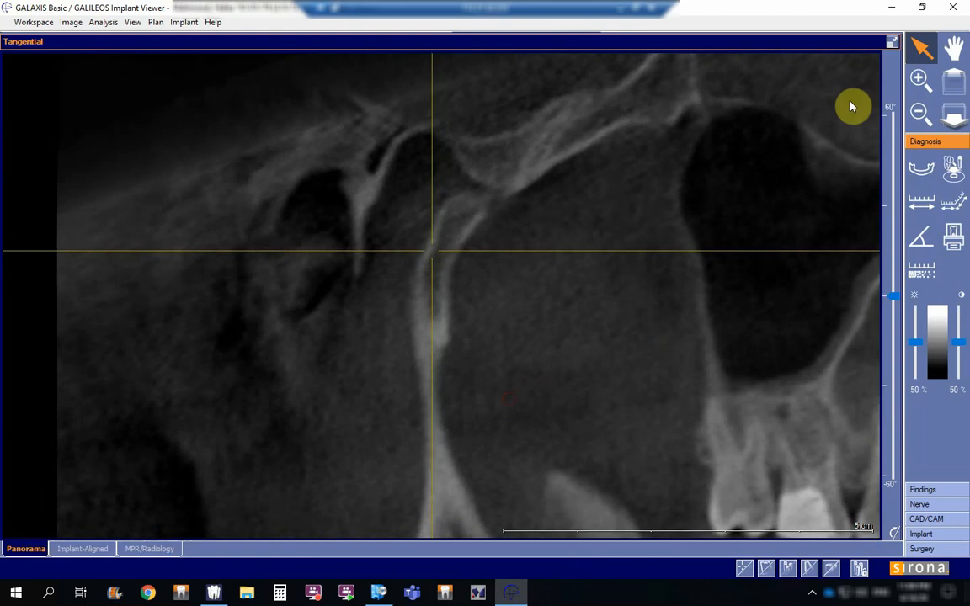
click(892, 42)
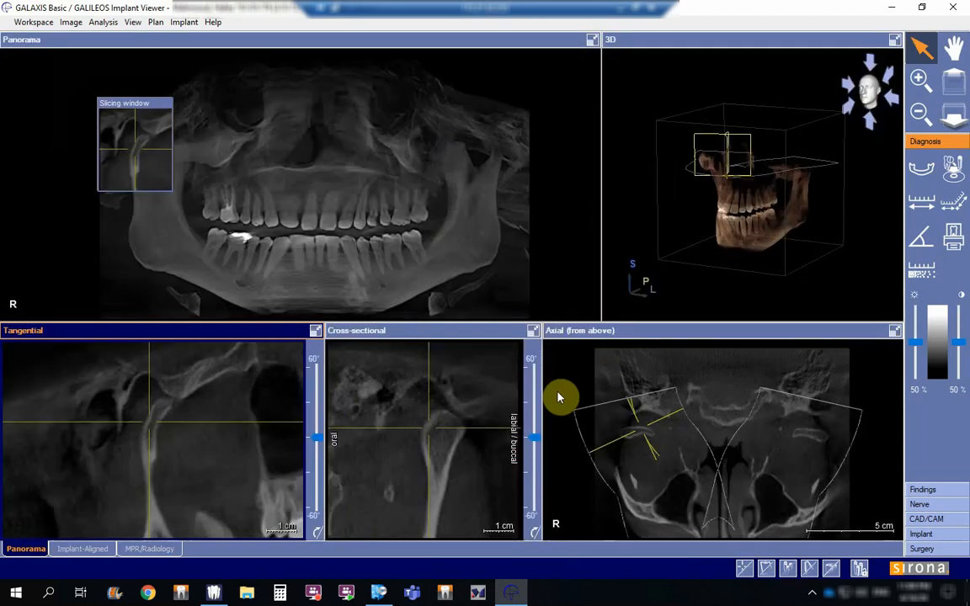
Step: Examine the right condyle at full size in the cross-sectional view and restore the multi-view layout
double_click(502, 334)
drag(585, 421, 611, 426)
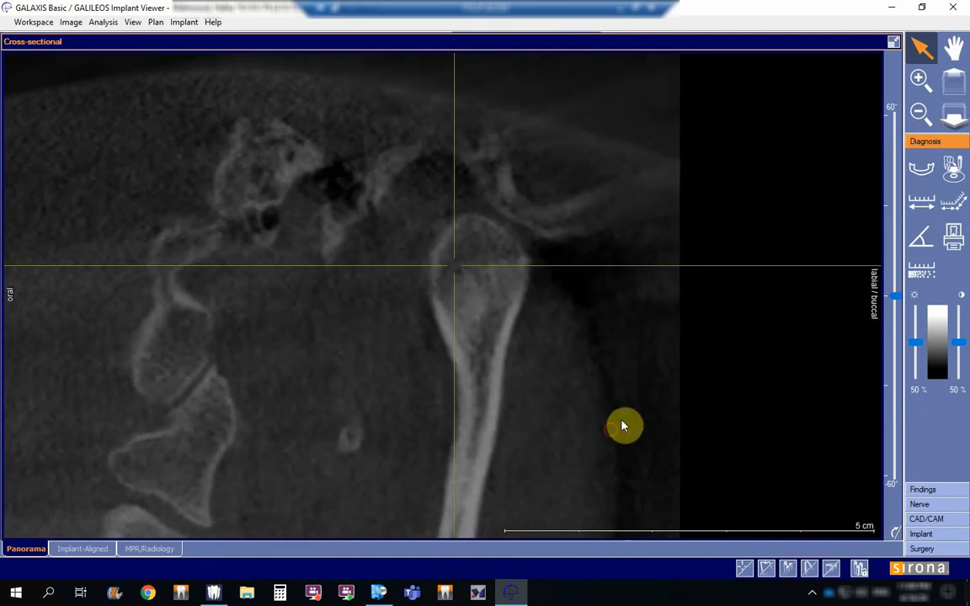
click(892, 41)
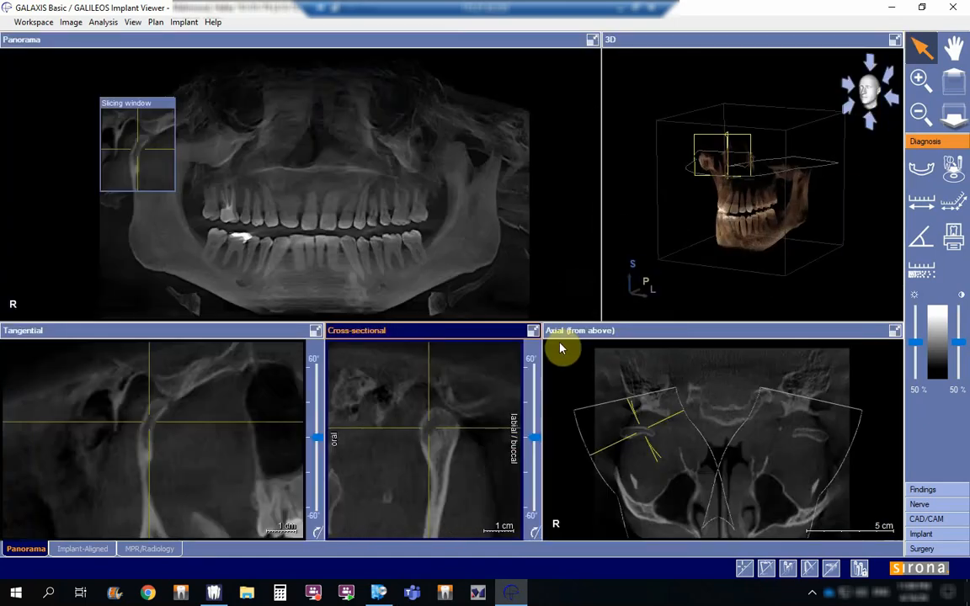
Step: Travel through the axial slices at condyle level with the axial view enlarged, and restore the multi-view layout
double_click(762, 331)
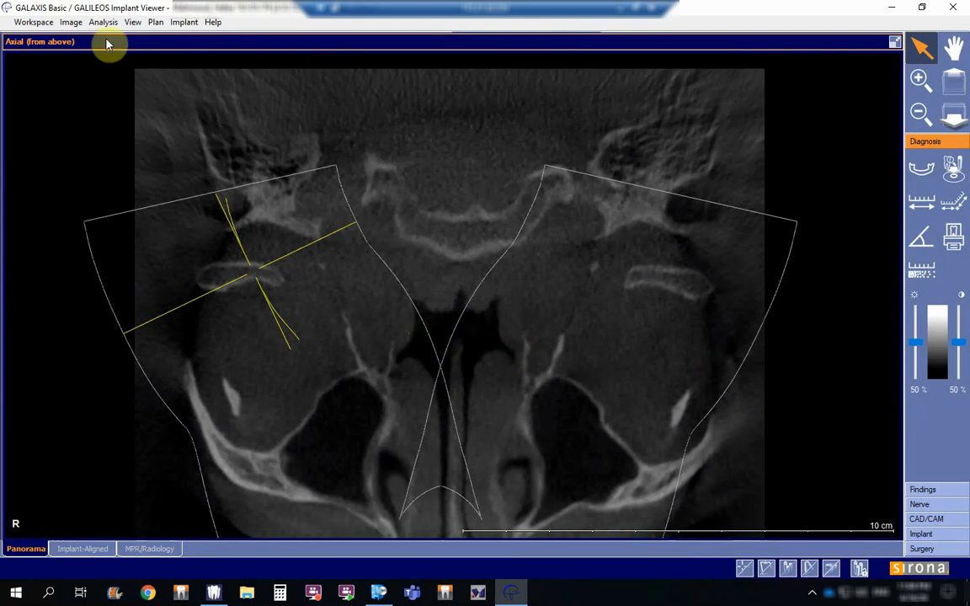
scroll(556, 264, down, 2)
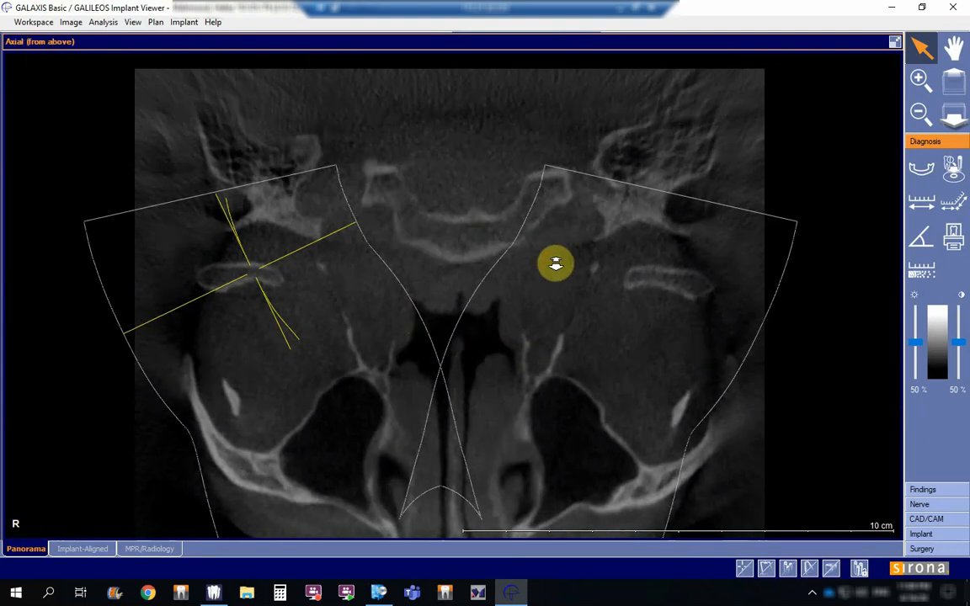
drag(556, 264, 590, 310)
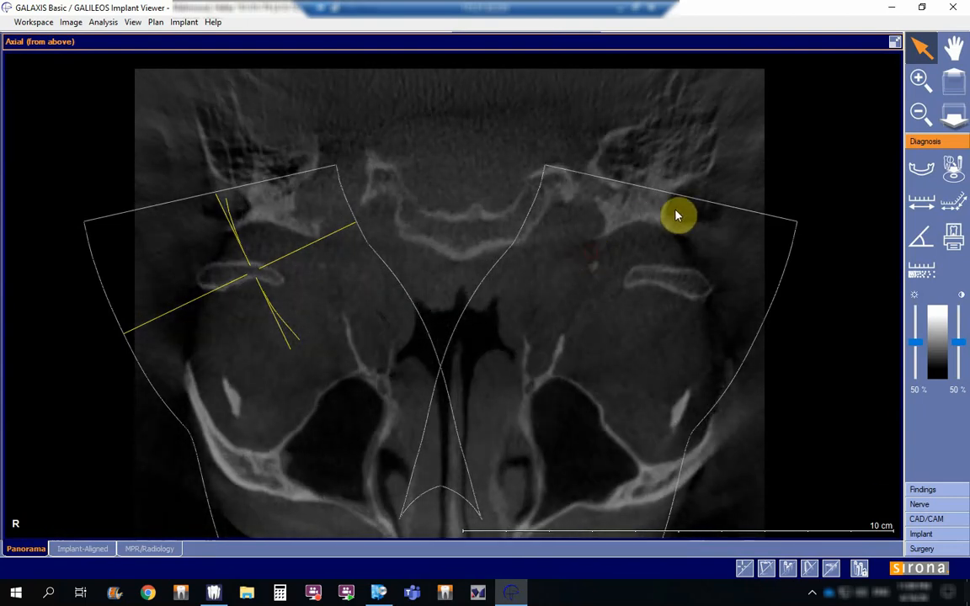
click(895, 42)
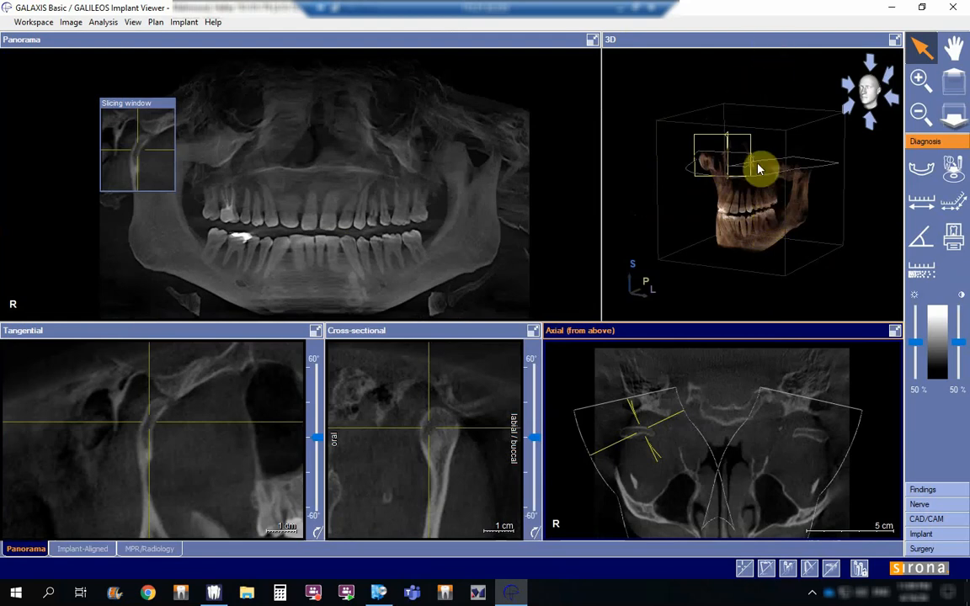
Step: Rotate the 3D model to inspect the jaws and the slice planes at the right condyle from several sides
drag(747, 199, 801, 213)
drag(748, 214, 616, 271)
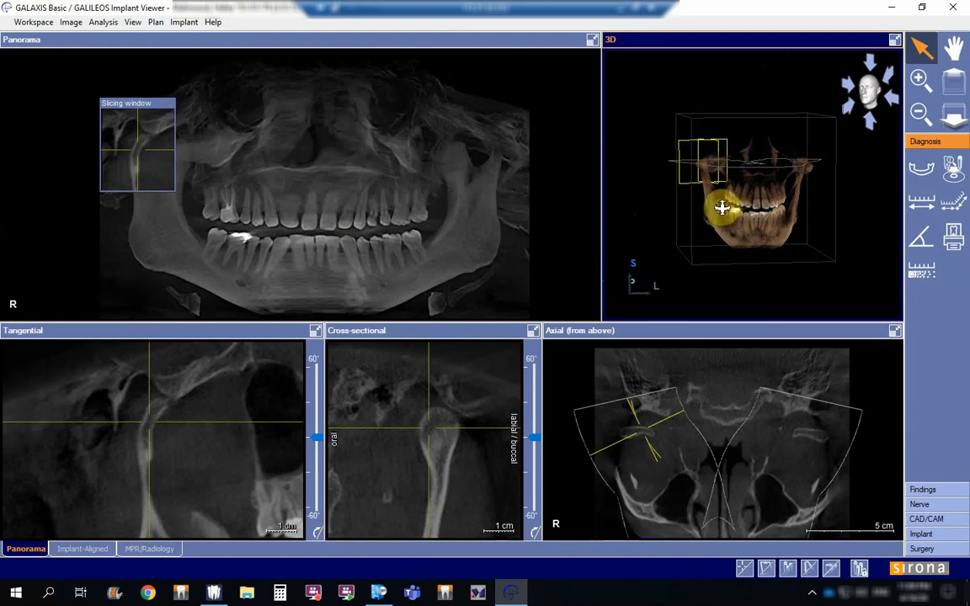
drag(721, 207, 623, 291)
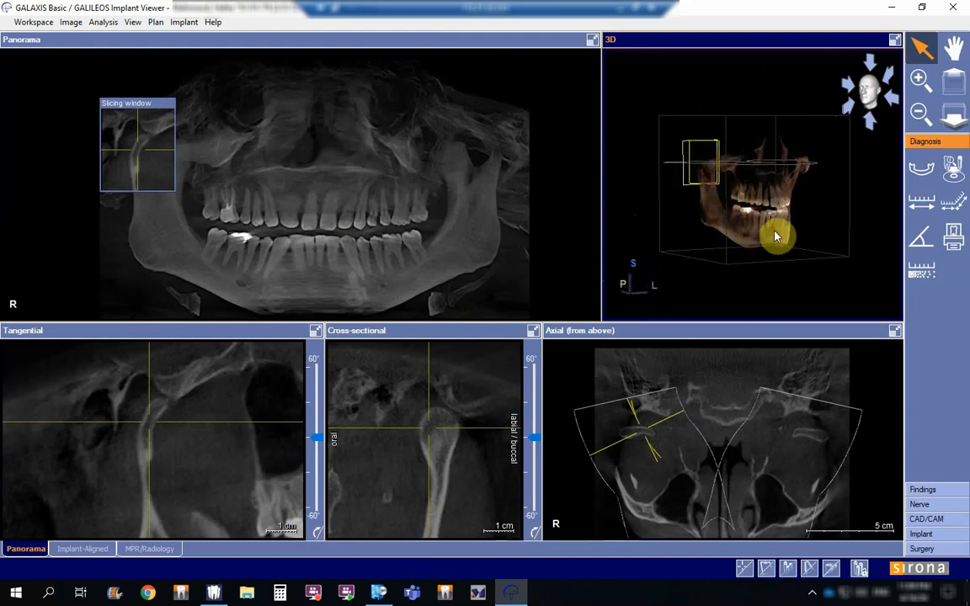
drag(724, 234, 735, 171)
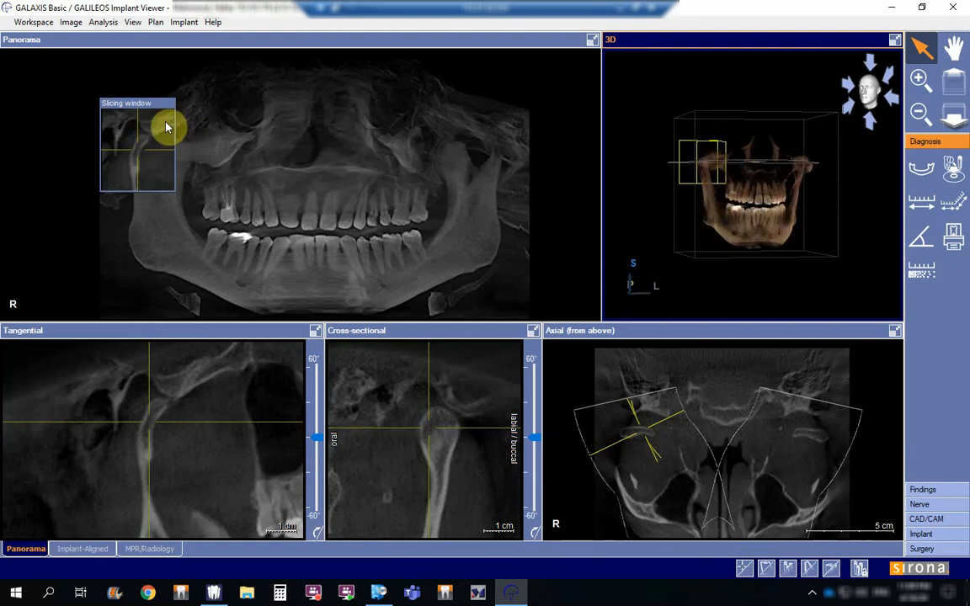
Step: Move the slicing window to the front teeth and back to the right condyle, rotating the 3D model to compare the slice planes
drag(165, 104, 337, 178)
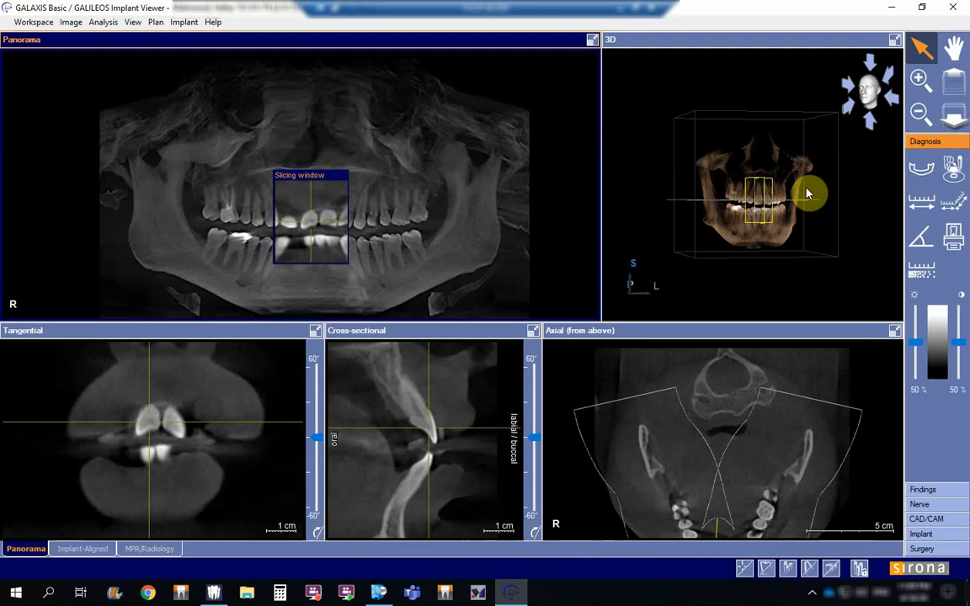
drag(810, 201, 745, 249)
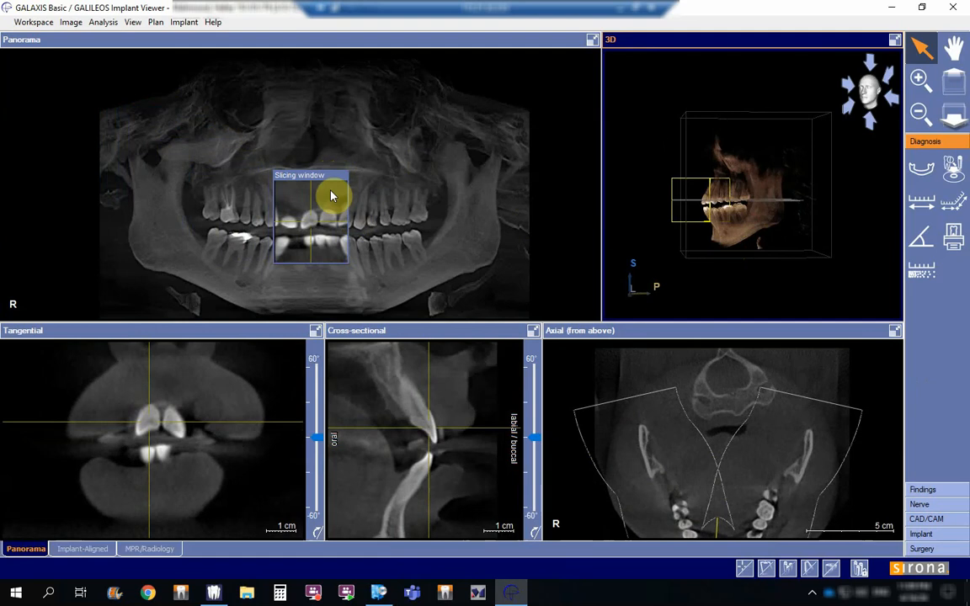
drag(331, 170, 159, 98)
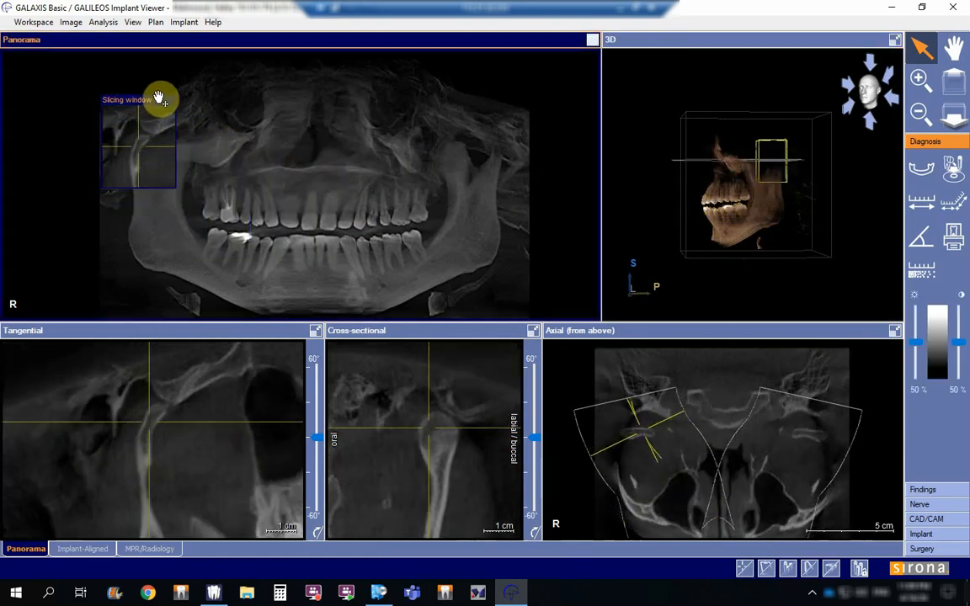
drag(649, 194, 790, 107)
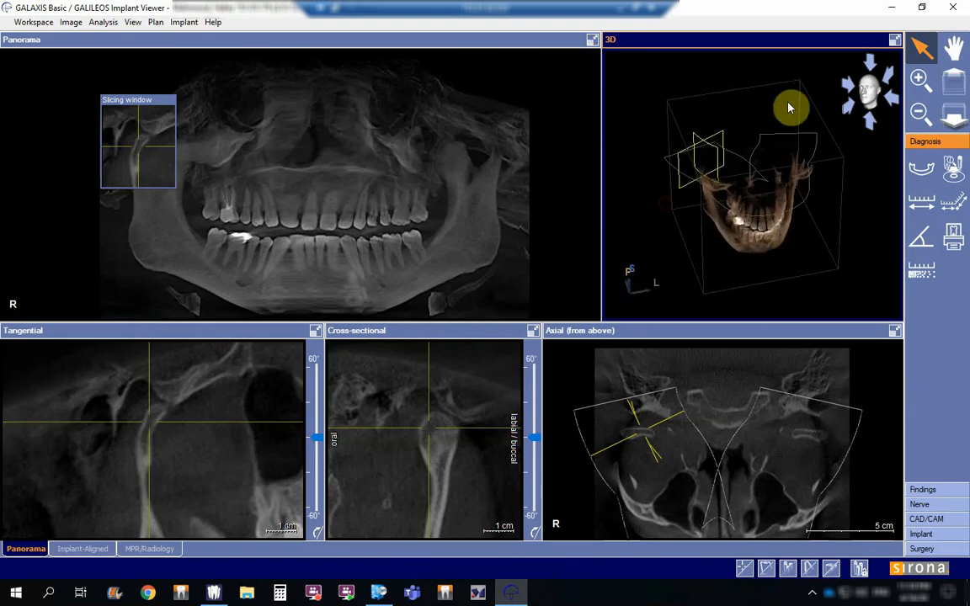
Step: Enlarge the 3D view and rotate the skull to view the jaws from the front and the sides
double_click(808, 41)
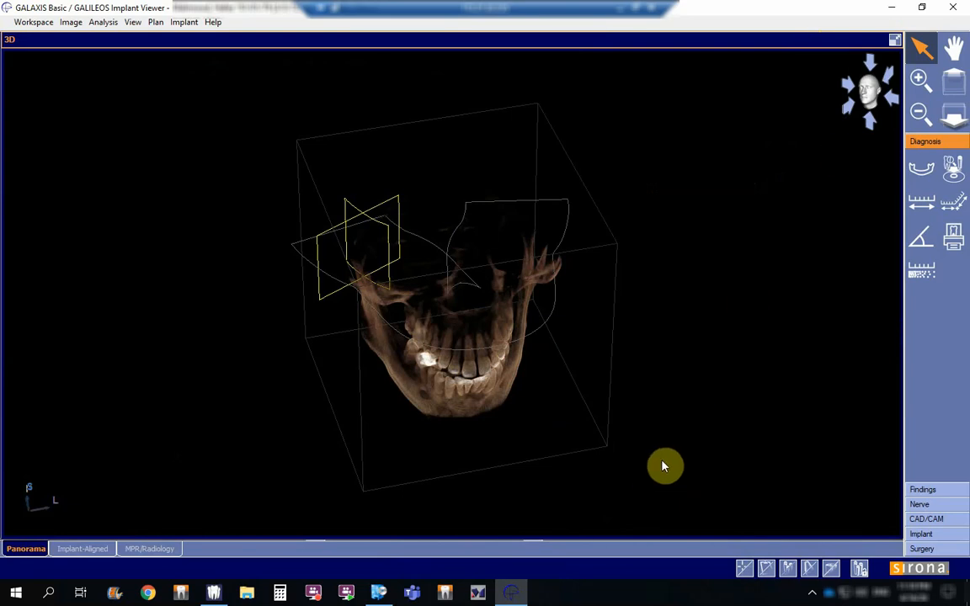
drag(662, 465, 562, 342)
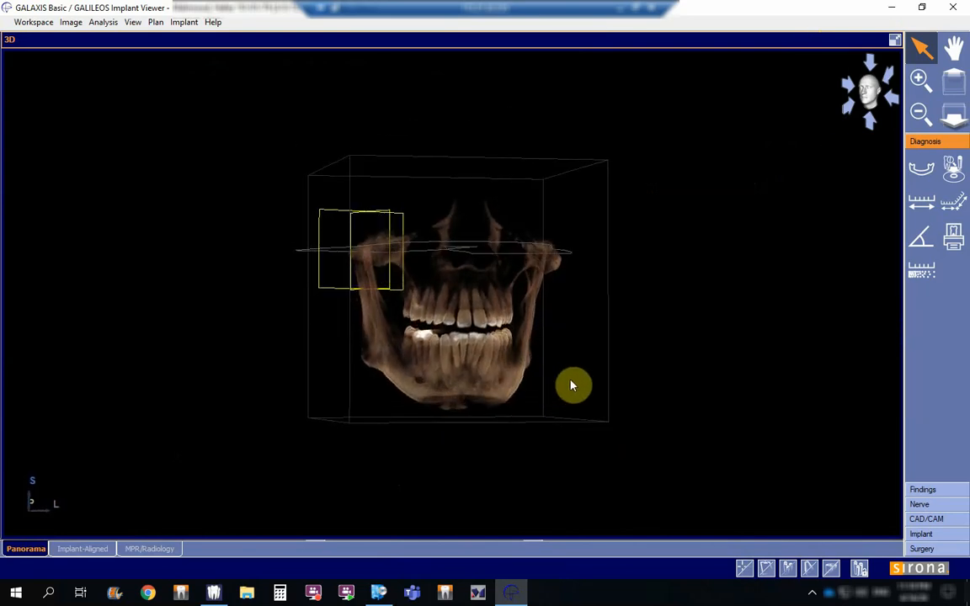
drag(572, 386, 394, 363)
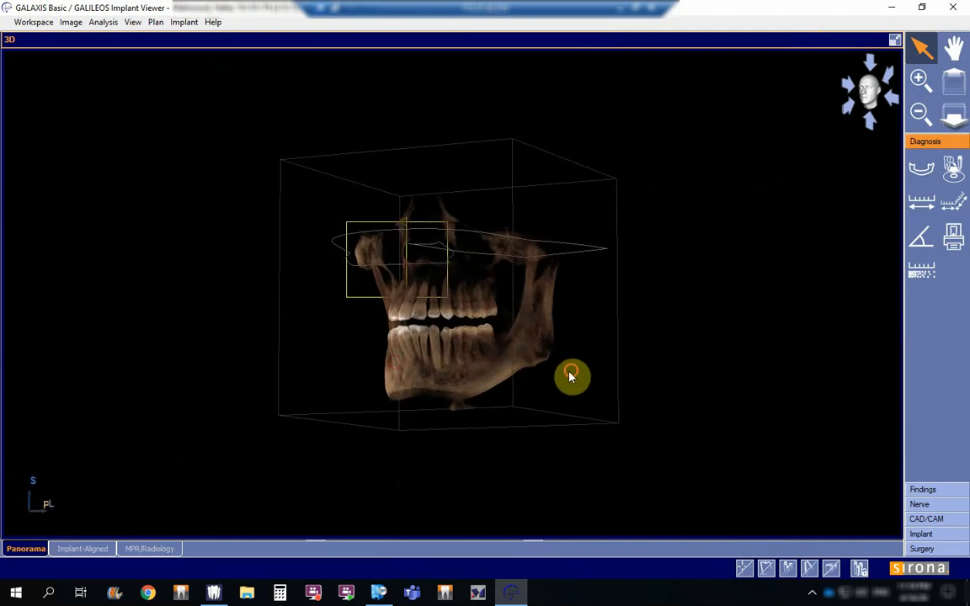
drag(569, 376, 520, 393)
drag(402, 374, 516, 381)
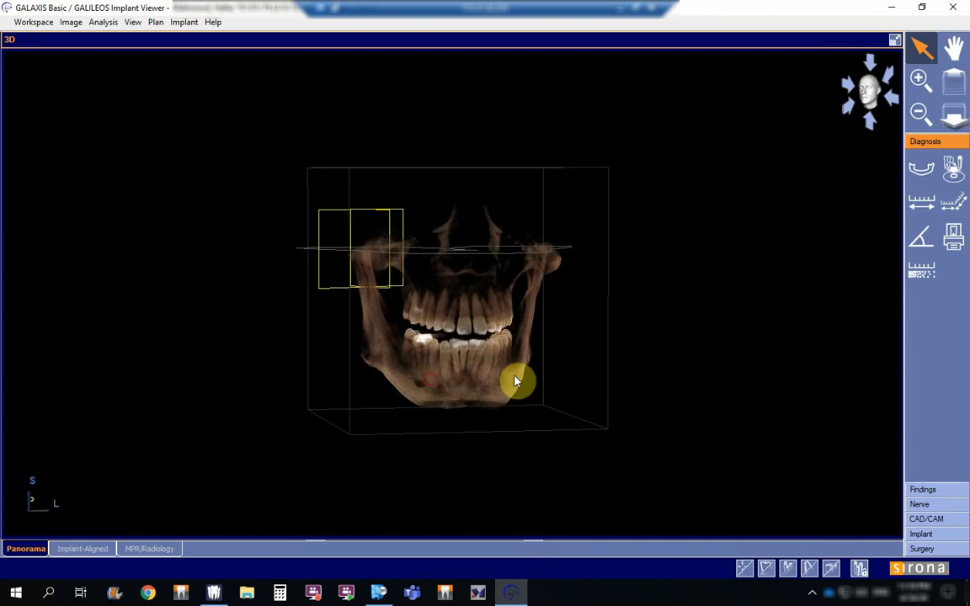
Step: Display the 3D view in Volumetric Mode and inspect the enlarged skull from the side, above and front
right_click(657, 368)
click(708, 373)
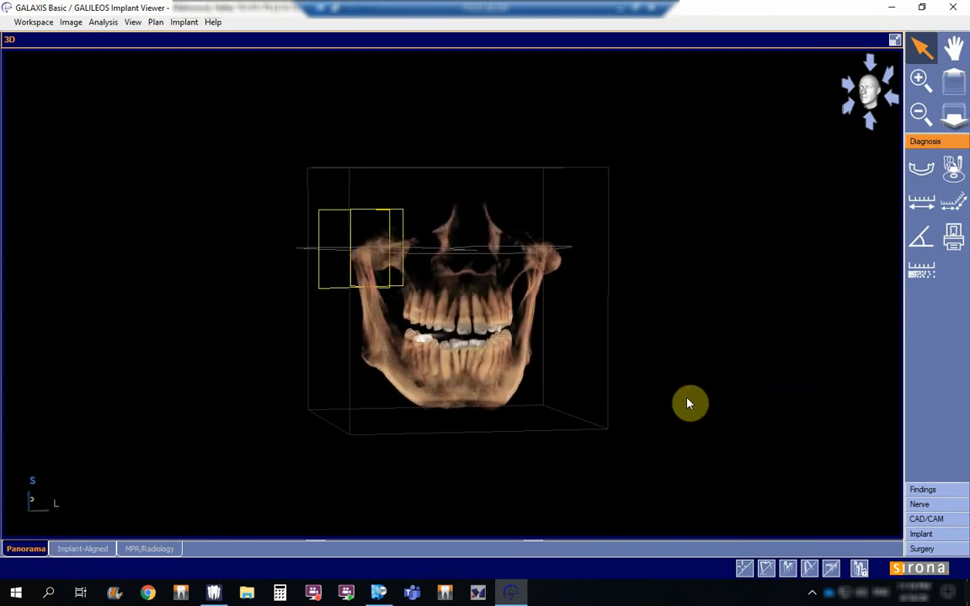
drag(548, 381, 370, 352)
drag(447, 328, 478, 225)
drag(478, 264, 541, 330)
scroll(540, 335, up, 7)
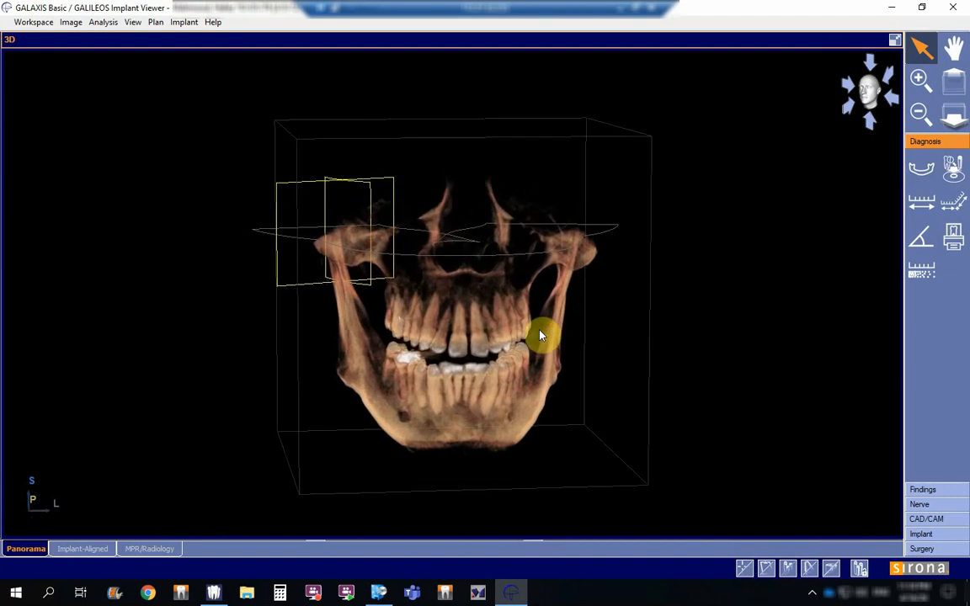
scroll(541, 340, down, 4)
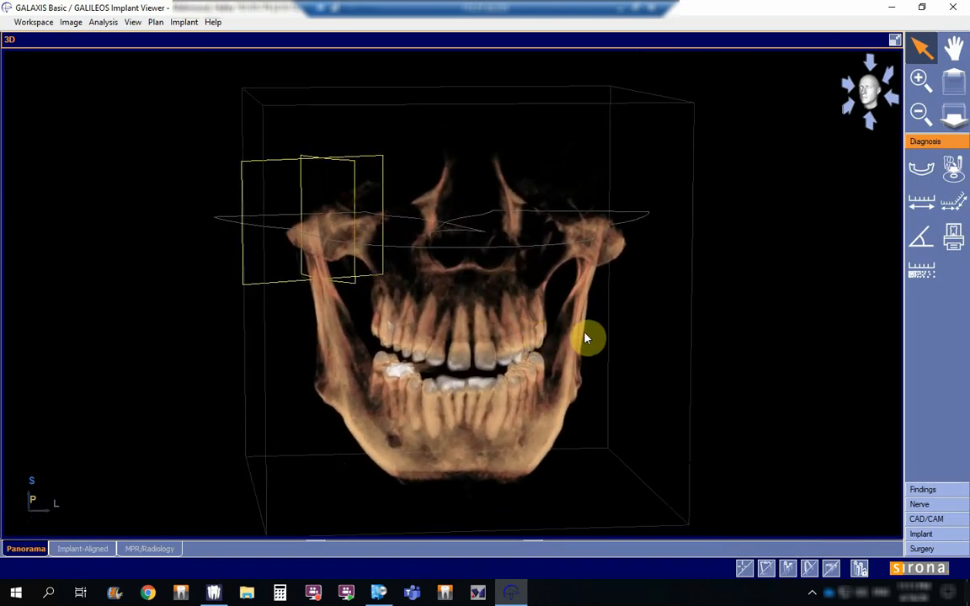
Step: Switch the 3D view to Surface Mode and set its threshold to 947 to render the facial soft tissue
right_click(695, 300)
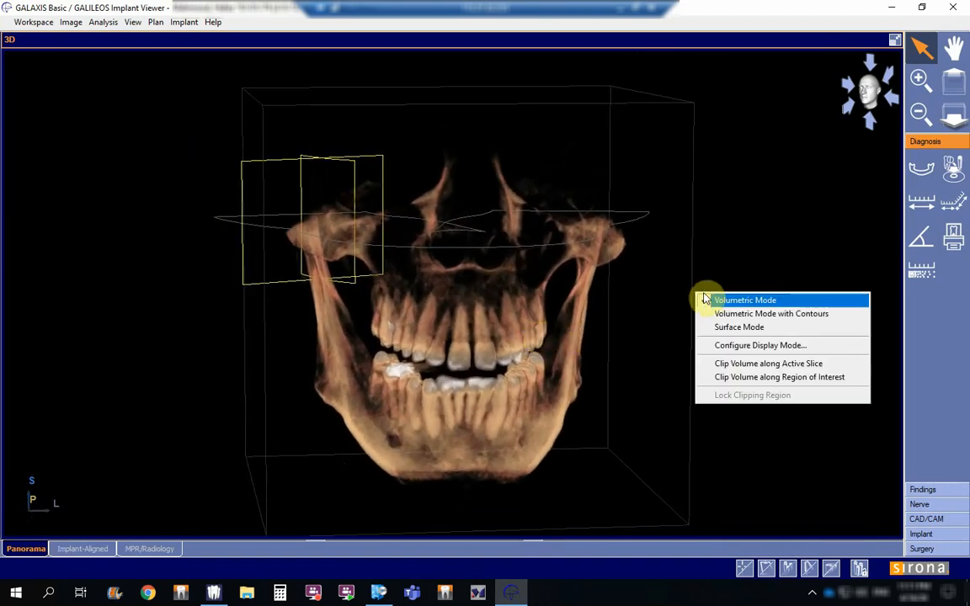
click(740, 327)
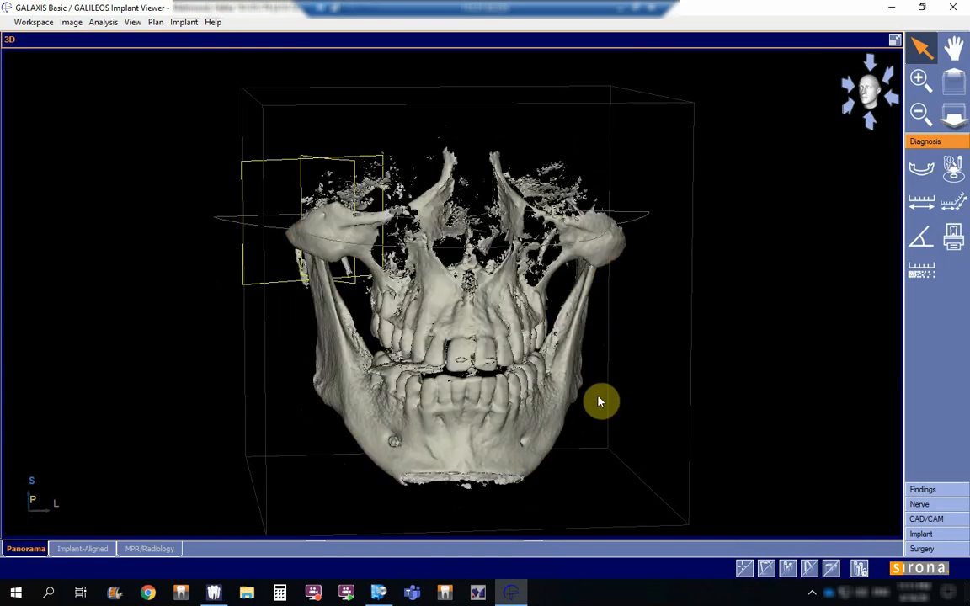
right_click(728, 353)
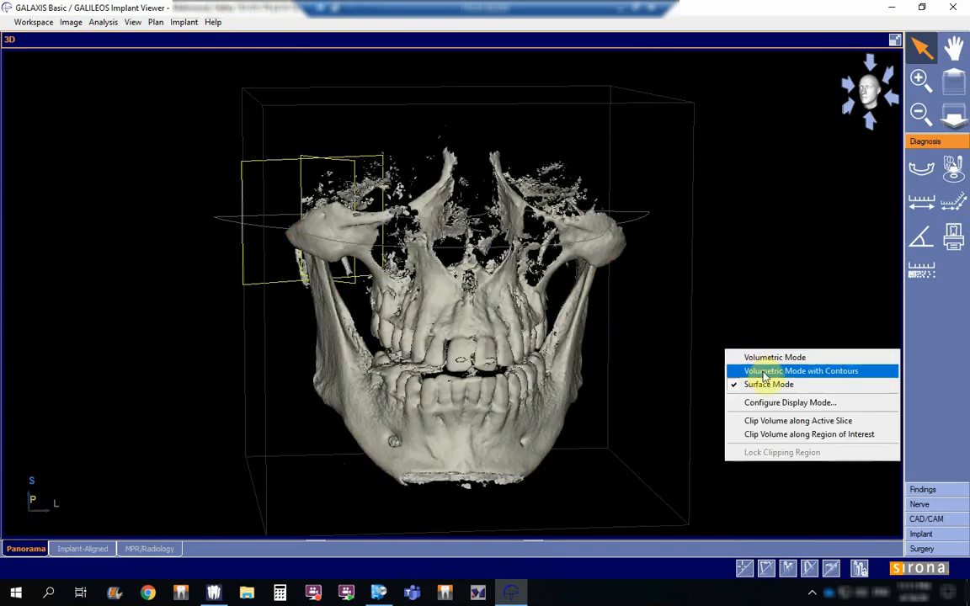
click(781, 404)
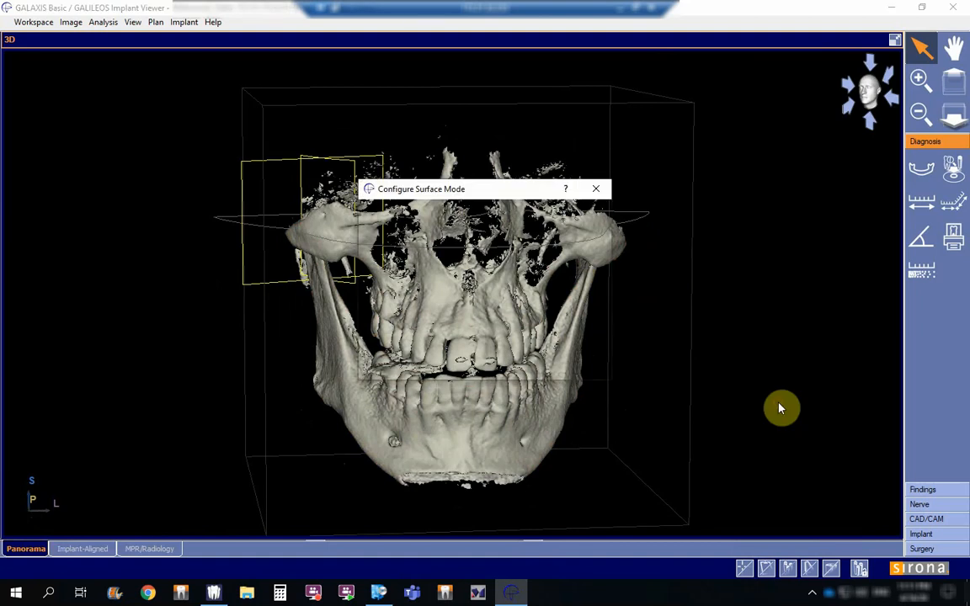
drag(519, 190, 809, 161)
drag(749, 194, 714, 191)
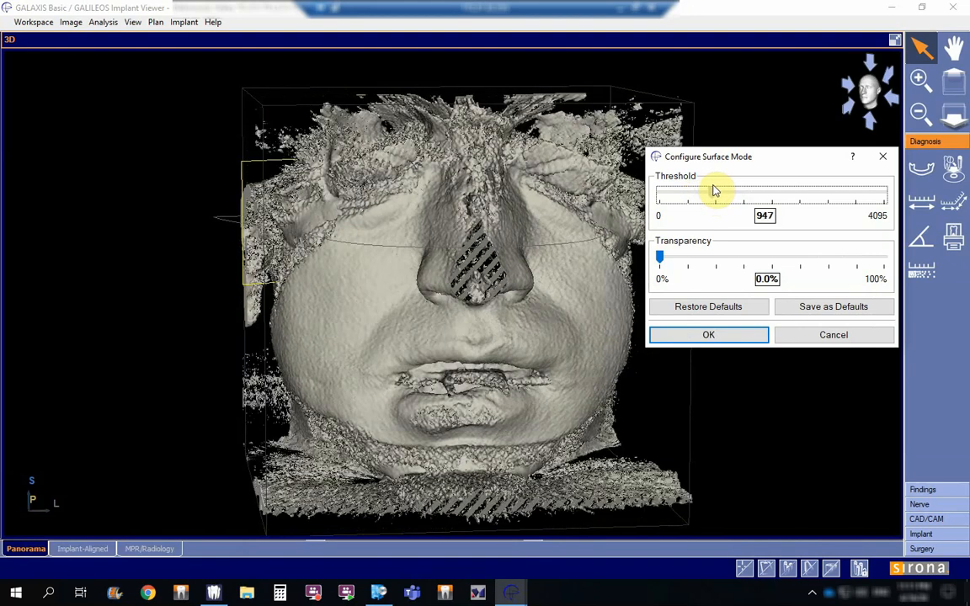
click(713, 336)
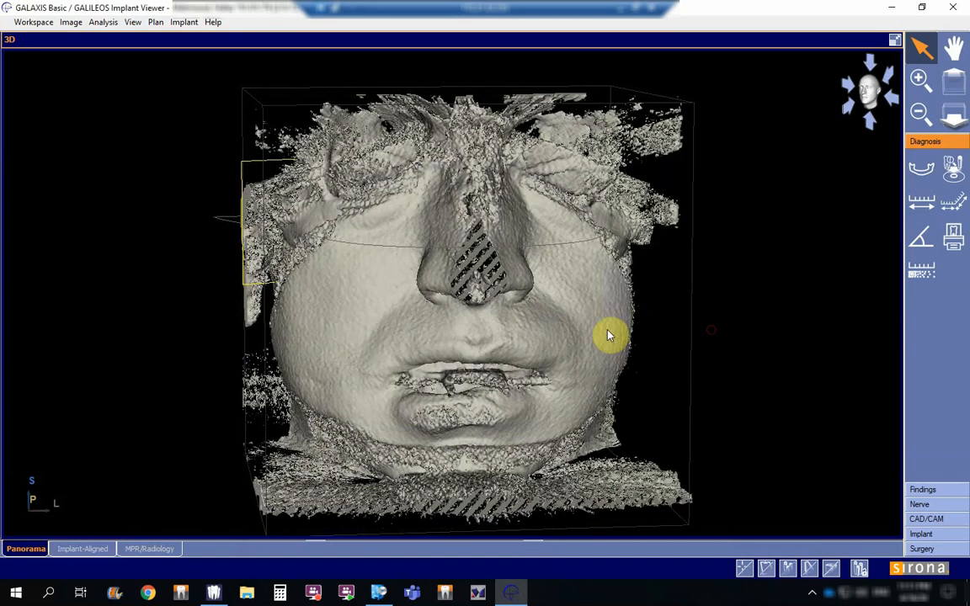
Step: Rotate the soft-tissue surface to view the face from both sides
drag(542, 332, 463, 329)
drag(532, 345, 303, 313)
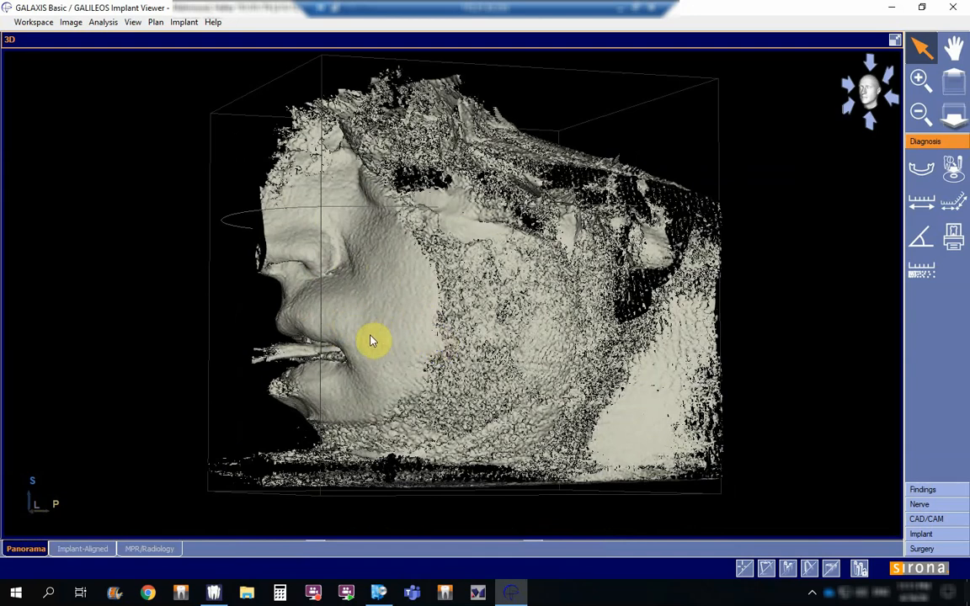
drag(359, 326, 391, 336)
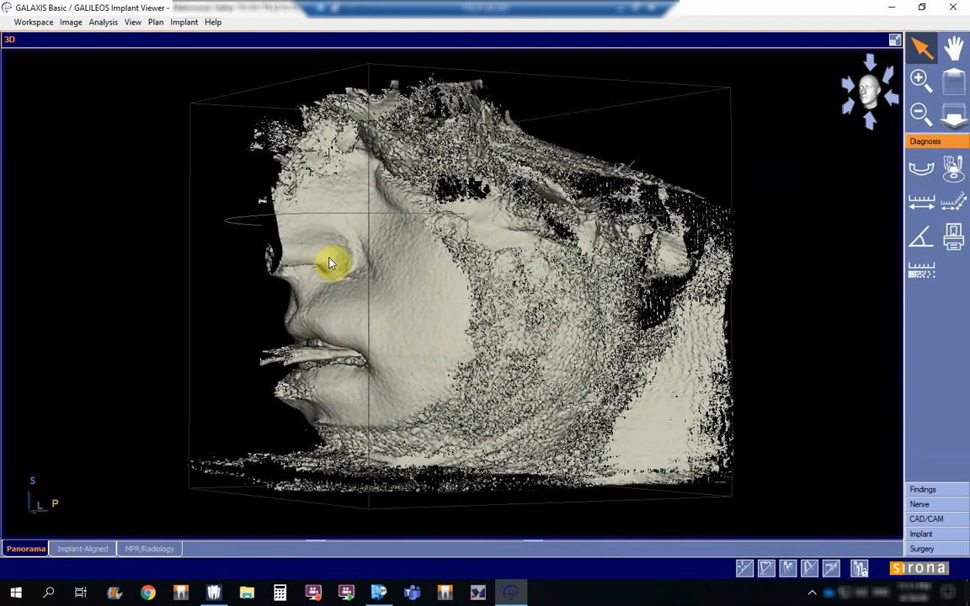
drag(425, 326, 458, 324)
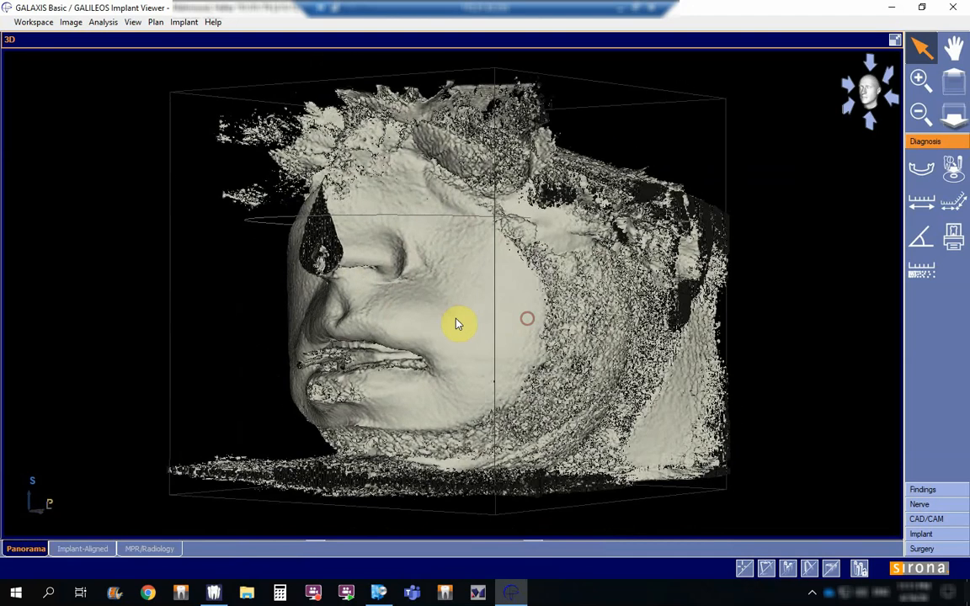
drag(516, 316, 382, 335)
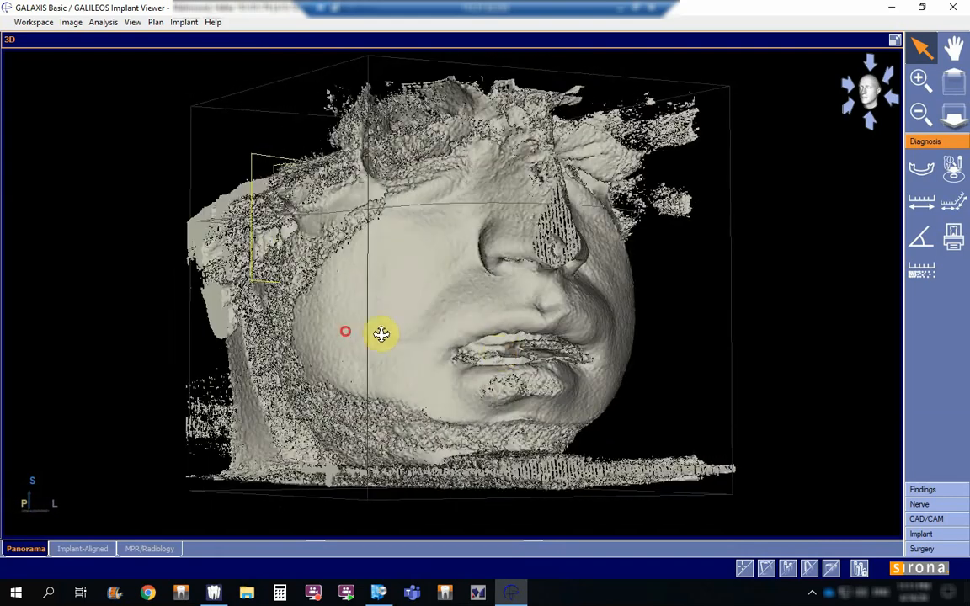
Step: Return the 3D view to Volumetric Mode and rotate the skull to face the front
right_click(524, 336)
click(549, 340)
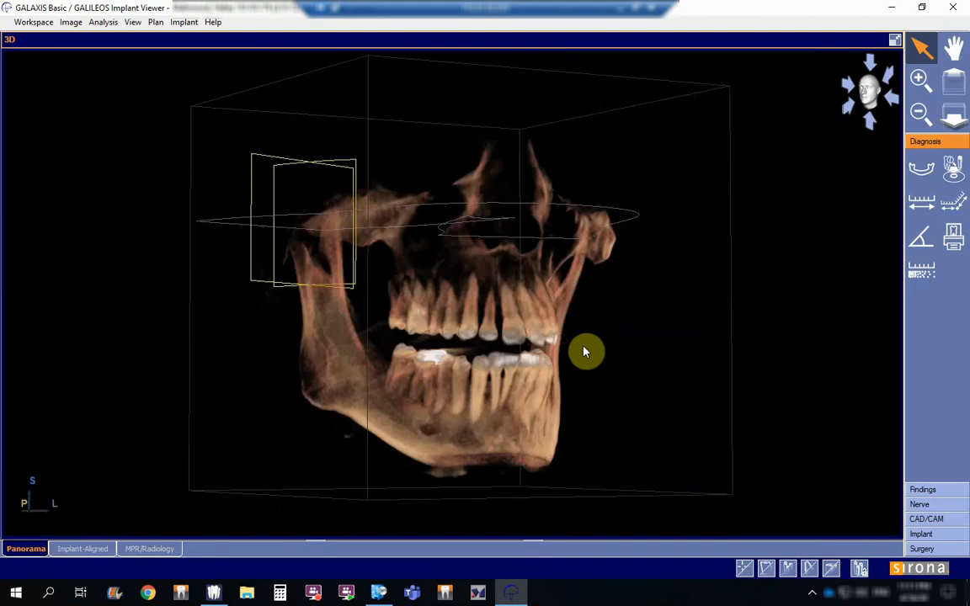
drag(552, 374, 450, 381)
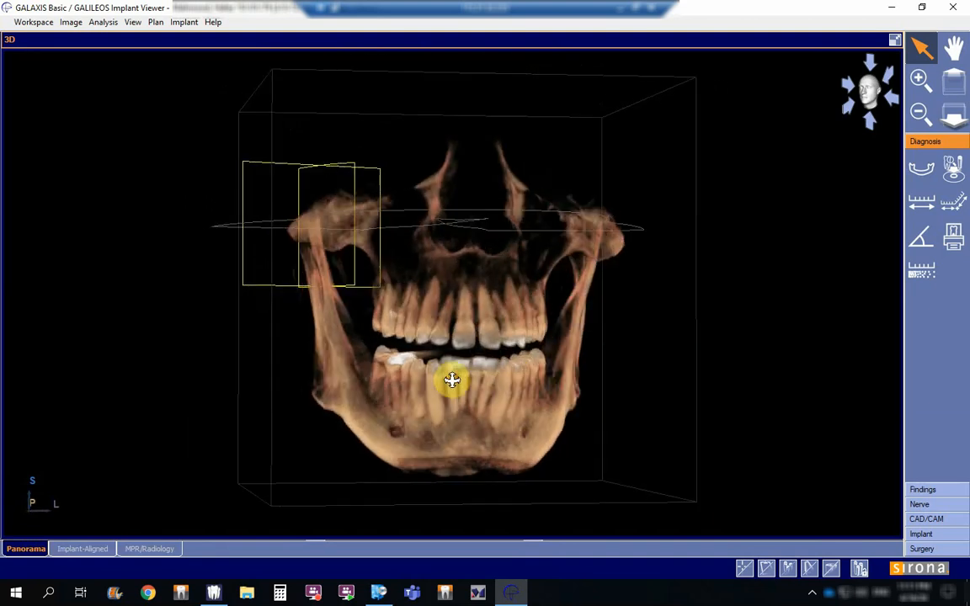
Step: Open the New Panorama settings, cancel them, and tilt the 3D skull to view the jaws from above
click(923, 168)
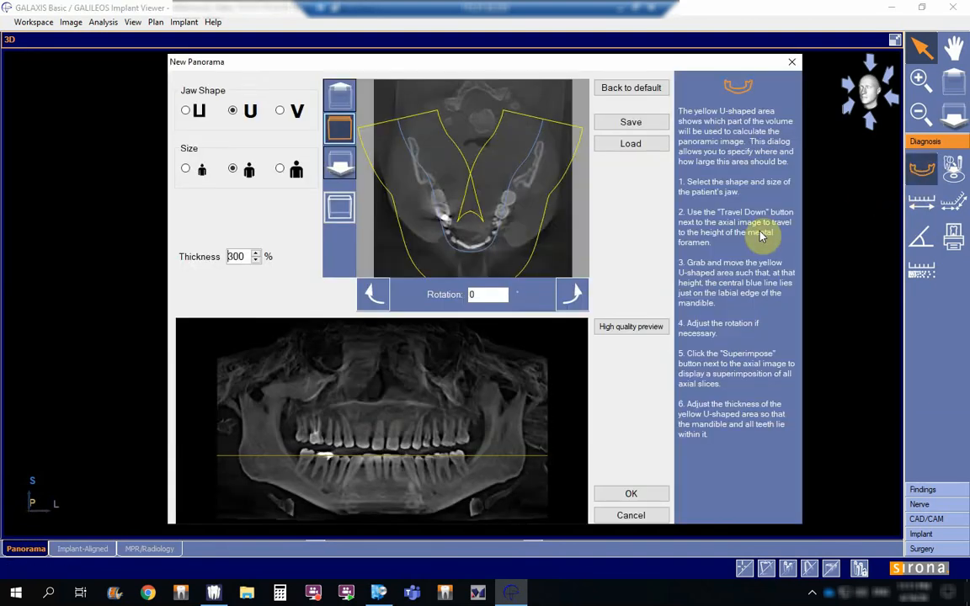
click(633, 516)
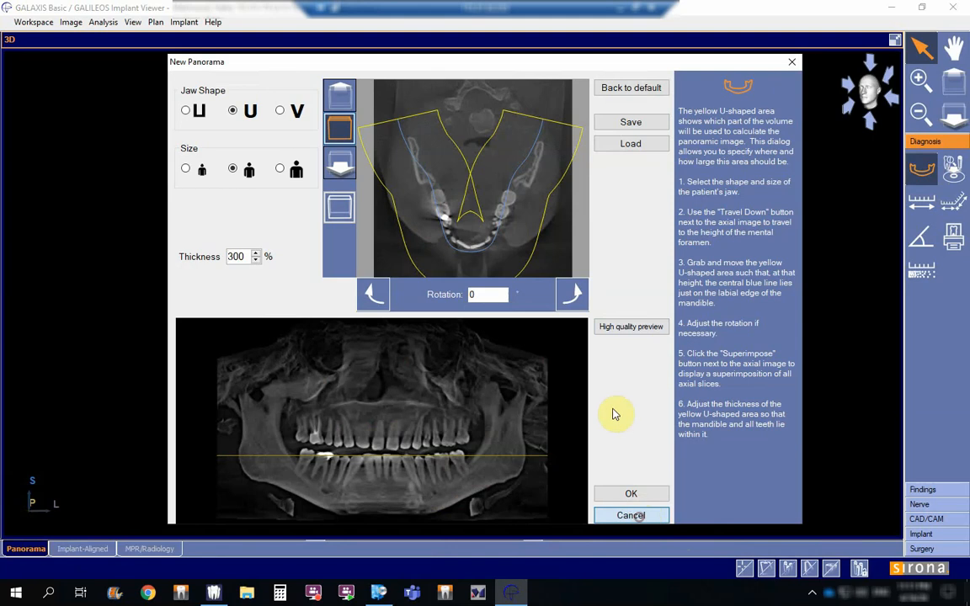
drag(486, 391, 557, 255)
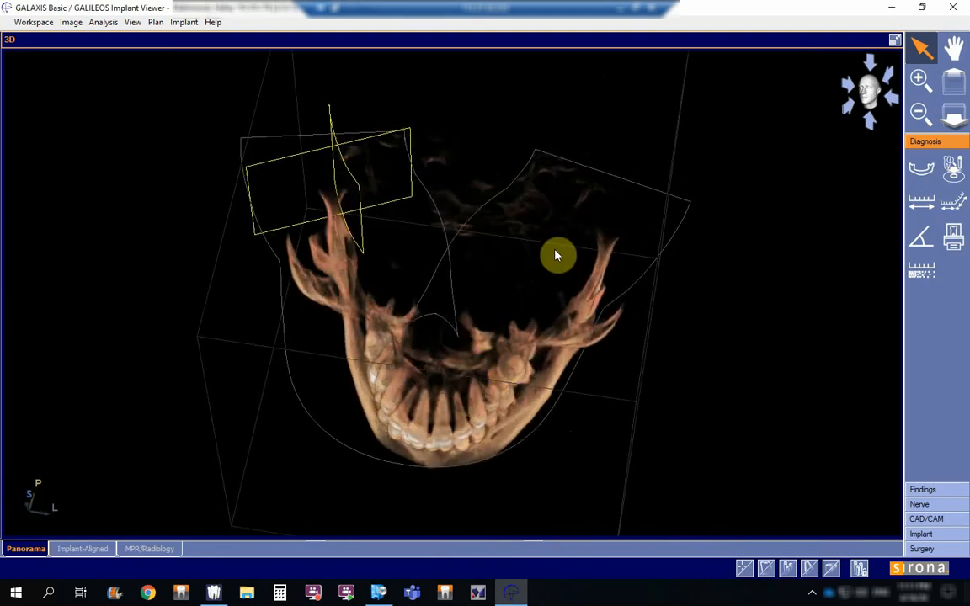
Step: Set the new panorama's thickness to 150% and rotate the 3D jaws to examine the panoramic curve around the condyles
click(921, 173)
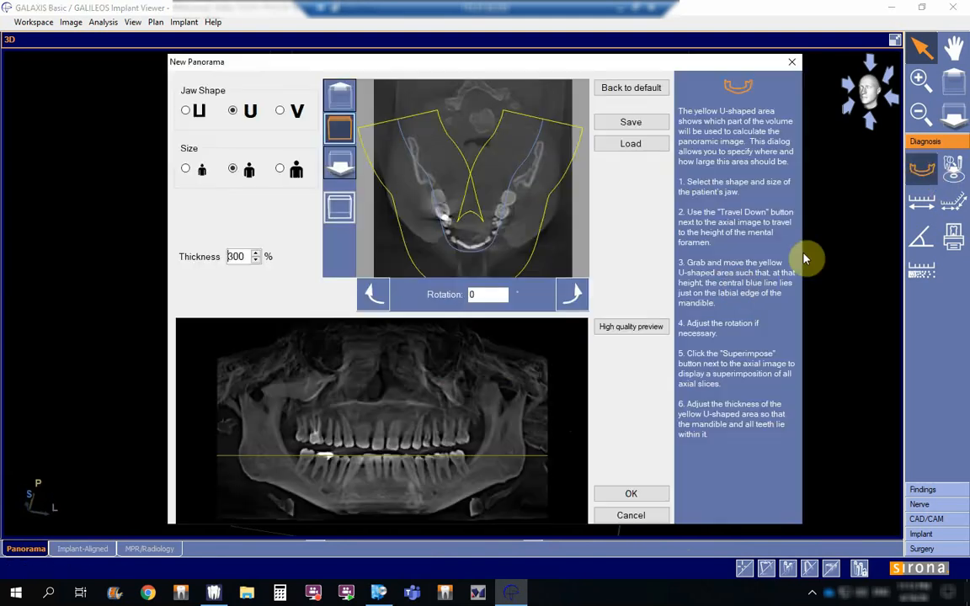
click(256, 261)
click(256, 261)
click(256, 261)
click(256, 261)
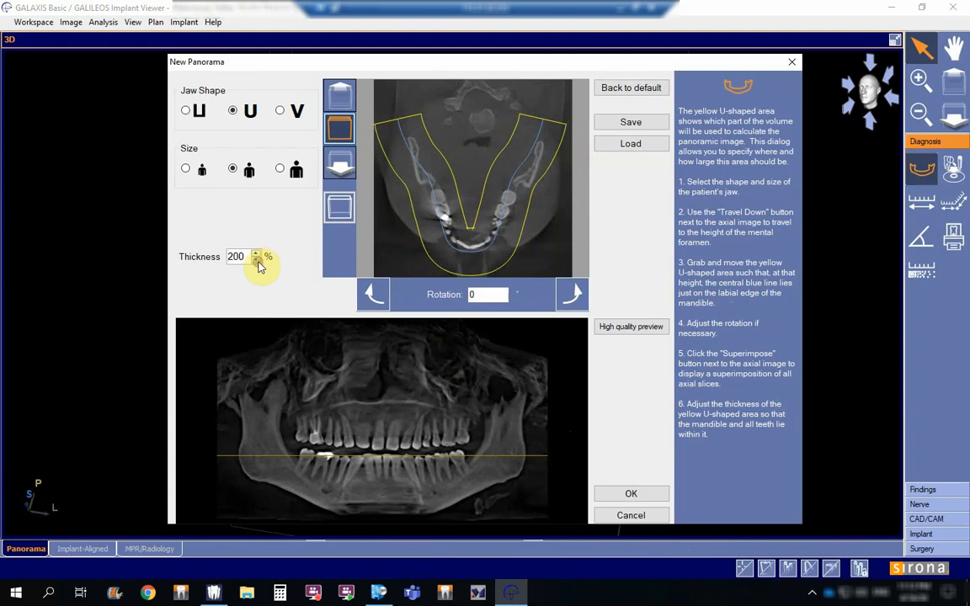
click(256, 261)
click(256, 261)
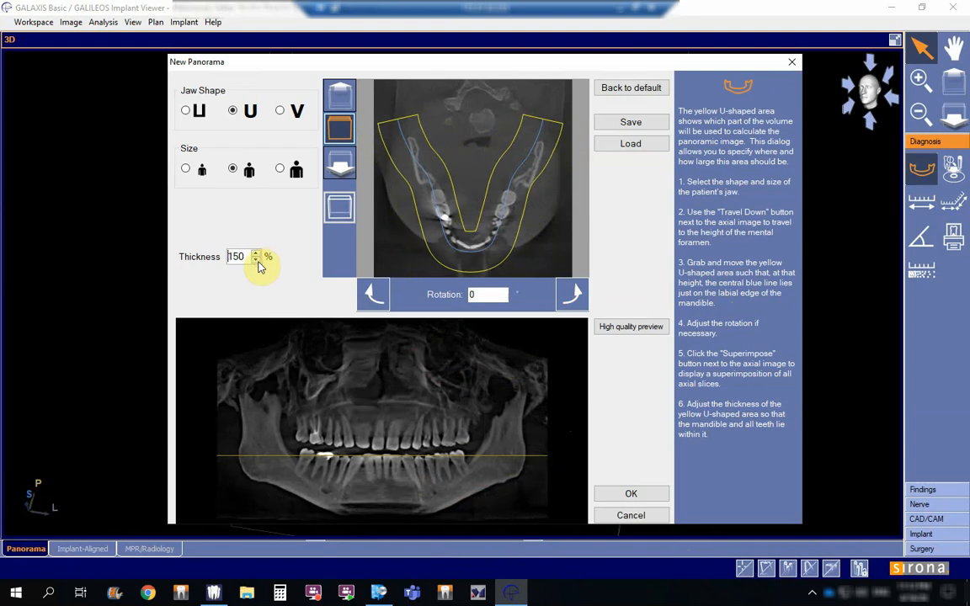
click(633, 495)
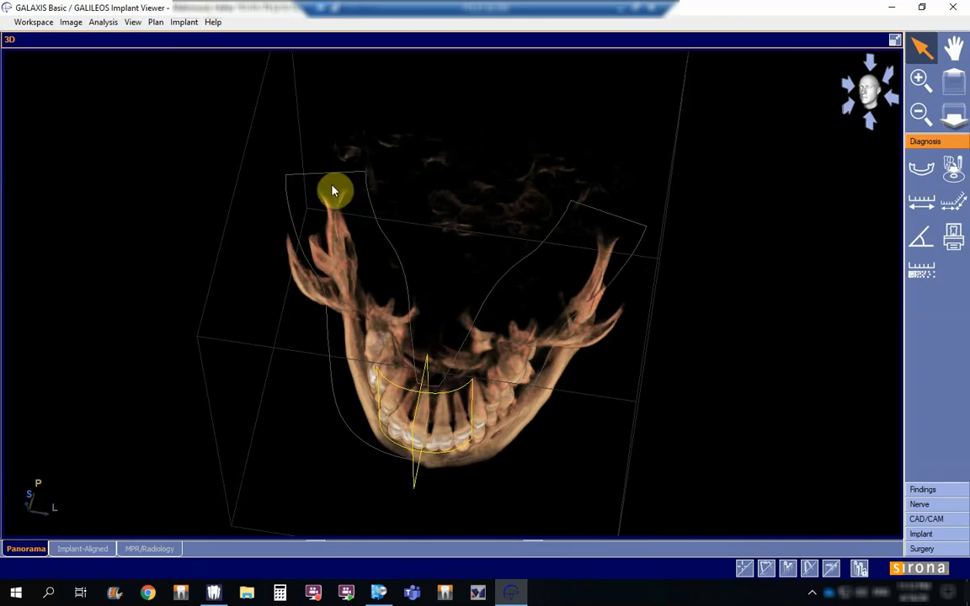
drag(418, 381, 324, 387)
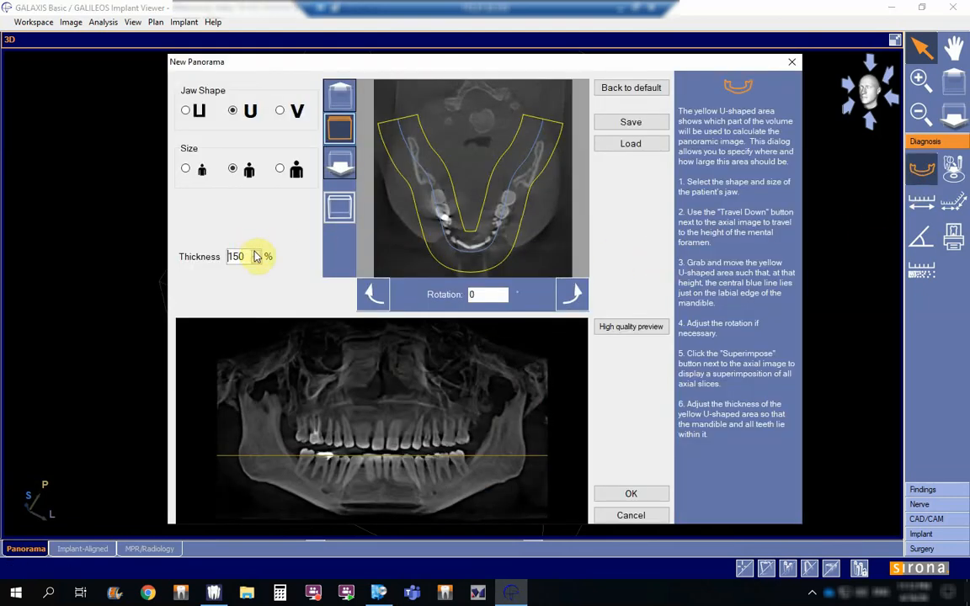
Step: Set the new panorama's thickness to 300% and apply it
click(255, 253)
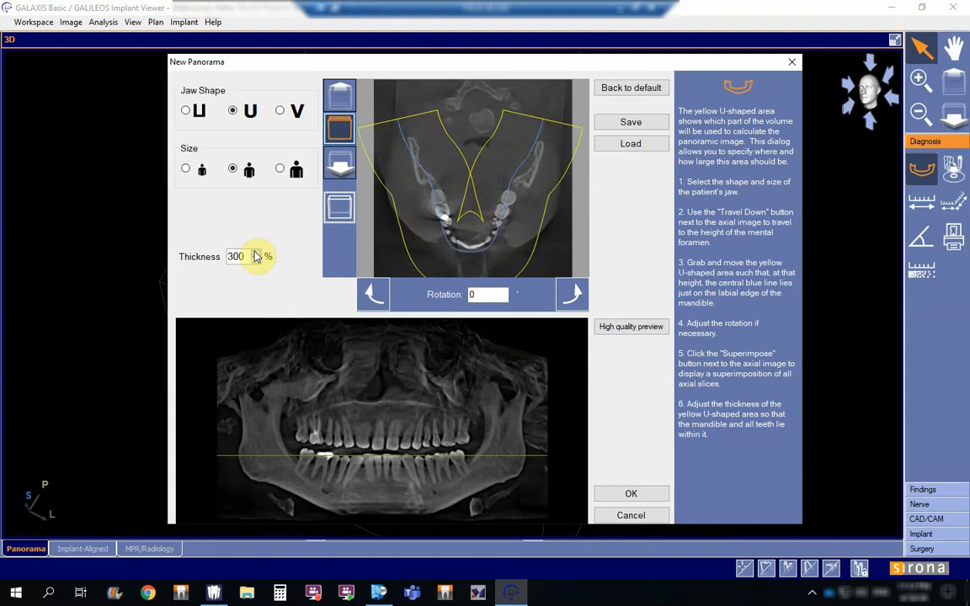
click(623, 494)
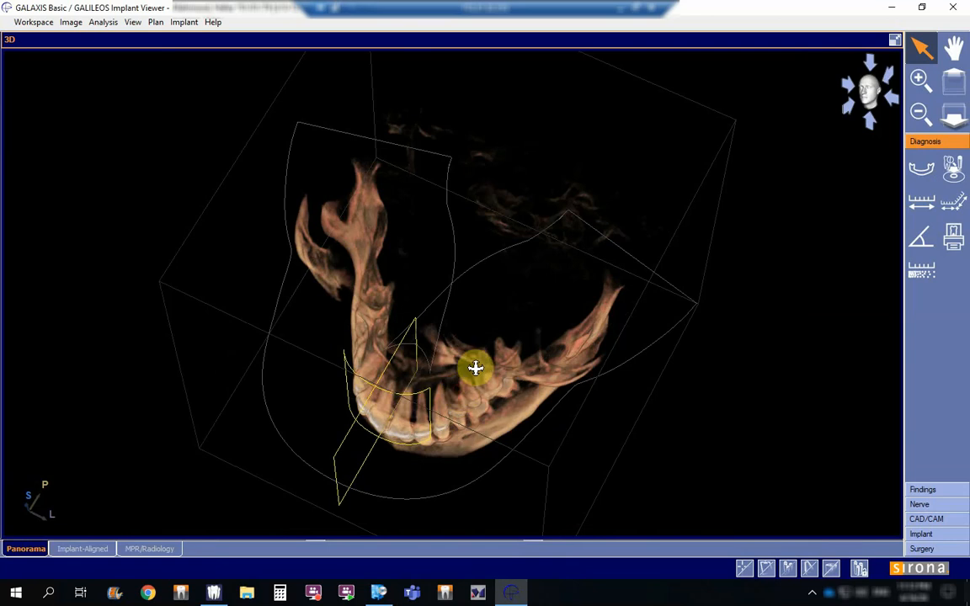
Step: Rotate the 3D skull to face the front and restore the layout with all panorama and slice views
drag(477, 368, 569, 306)
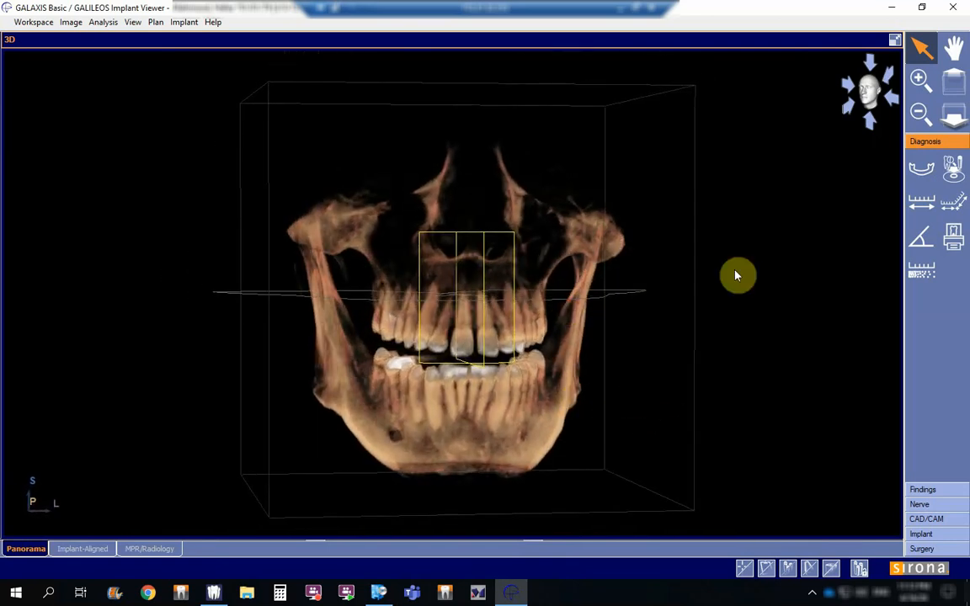
double_click(849, 42)
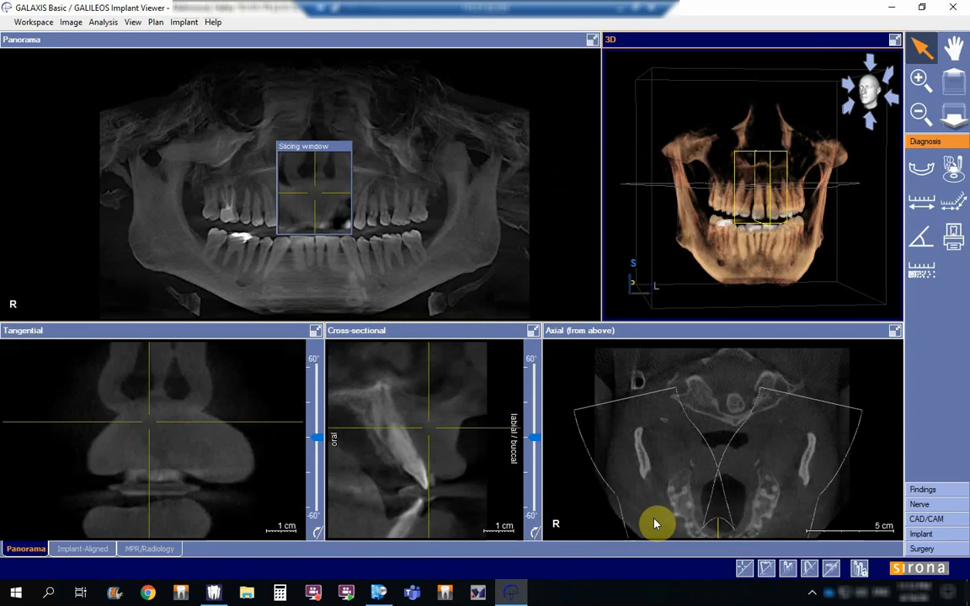